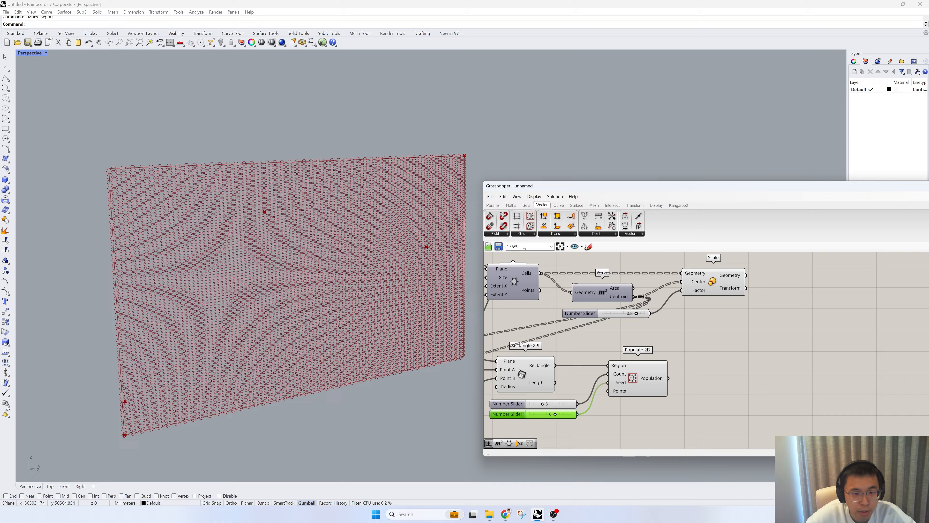
# Examine the scaled hexagon cells of the Scale component and the random Populate 2D points in the perspective view.
pyautogui.moveTo(732, 268); pyautogui.dragTo(487, 340)
pyautogui.scroll(-2, 563, 391)
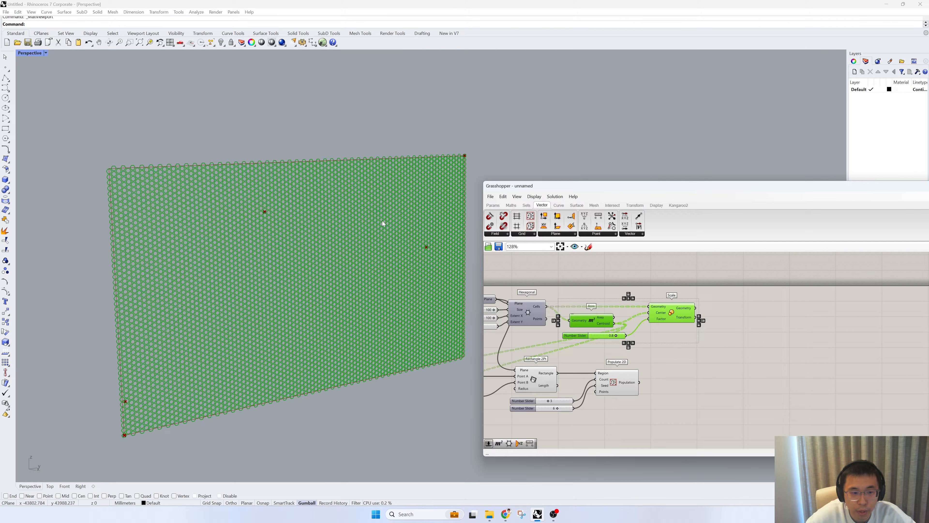
pyautogui.click(671, 344)
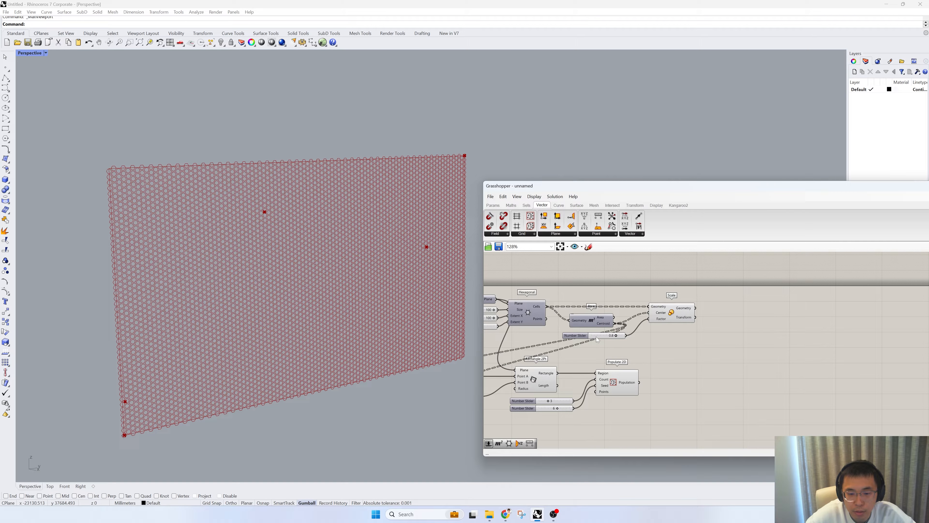
pyautogui.scroll(5, 290, 183)
pyautogui.scroll(-3, 197, 186)
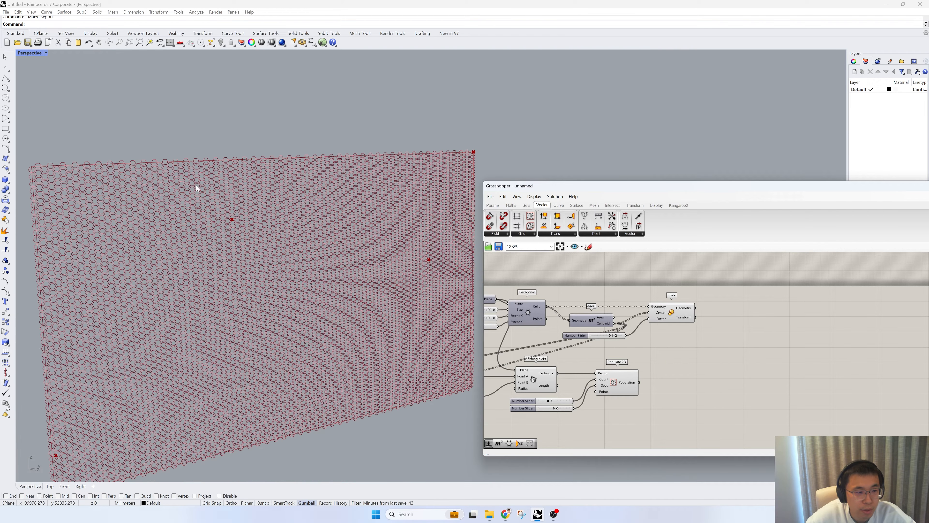
pyautogui.scroll(4, 451, 257)
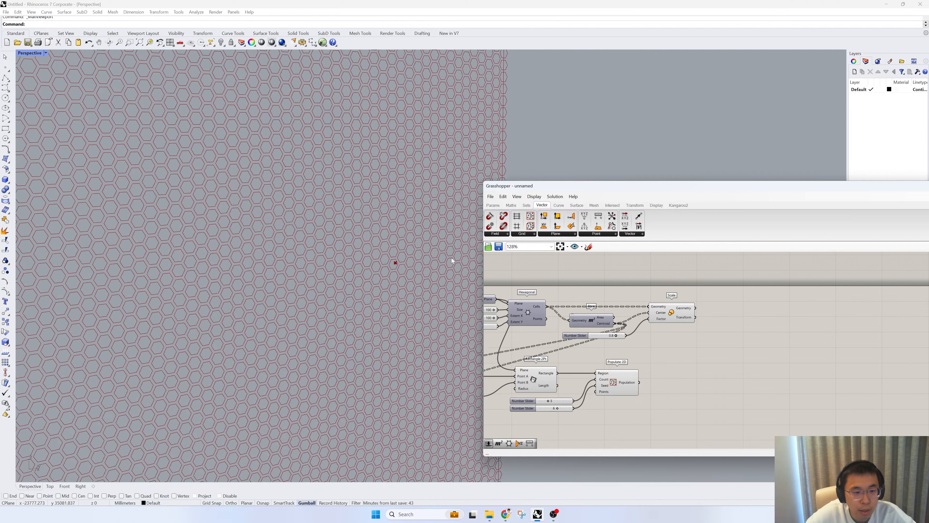
pyautogui.scroll(-5, 451, 258)
# Select the Area component and examine the hexagon centroids around the random points in the perspective view.
pyautogui.click(585, 322)
pyautogui.scroll(5, 306, 219)
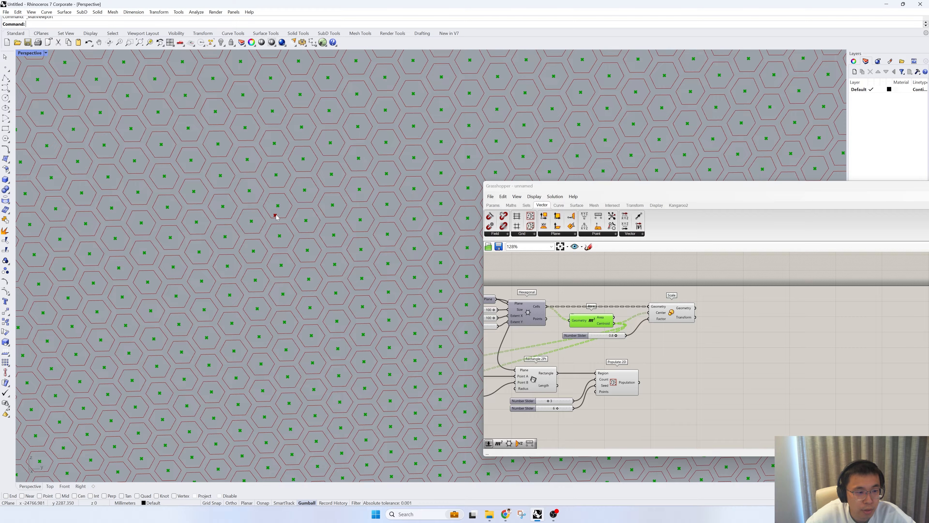
pyautogui.scroll(-4, 275, 216)
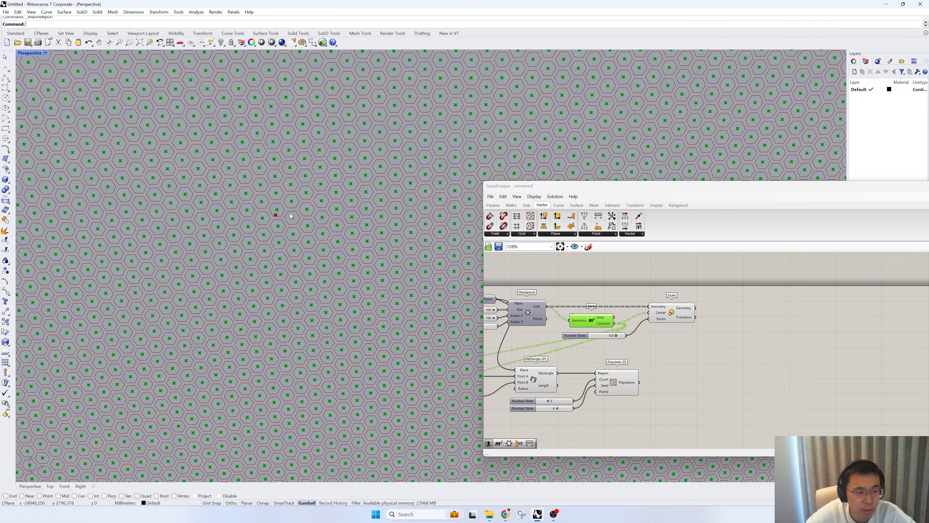
pyautogui.scroll(-5, 289, 216)
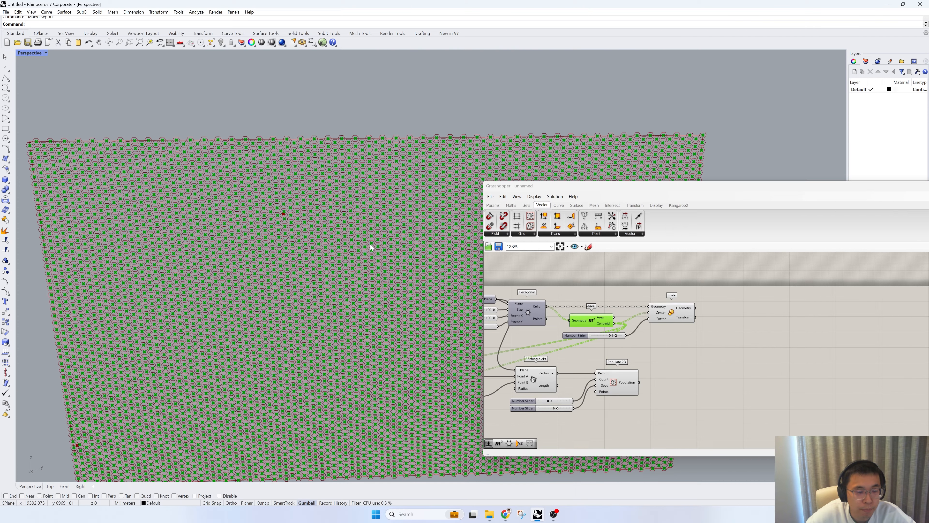
pyautogui.scroll(-2, 370, 245)
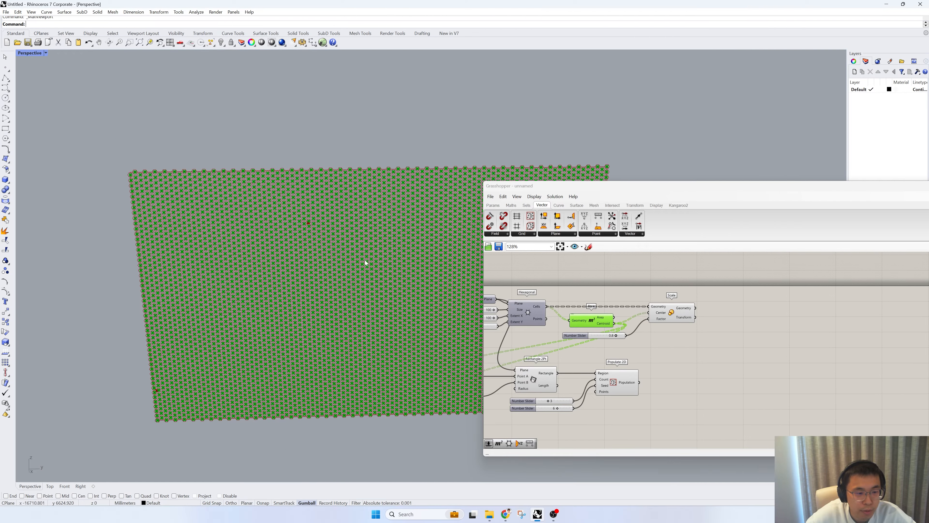
pyautogui.moveTo(364, 260)
pyautogui.mouseDown(button='right')
pyautogui.moveTo(396, 242)
pyautogui.moveTo(367, 273)
pyautogui.mouseUp(button='right')
pyautogui.scroll(10, 259, 199)
pyautogui.scroll(2, 259, 198)
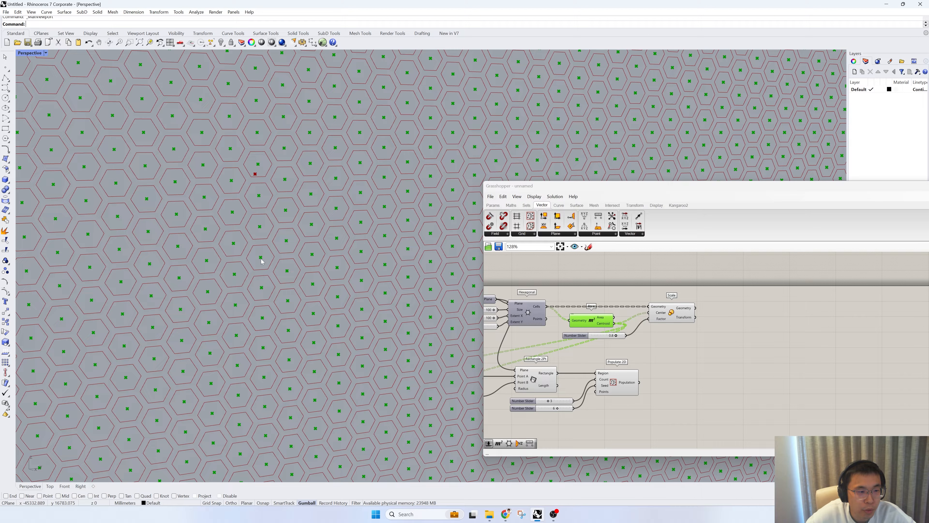
pyautogui.scroll(-6, 255, 177)
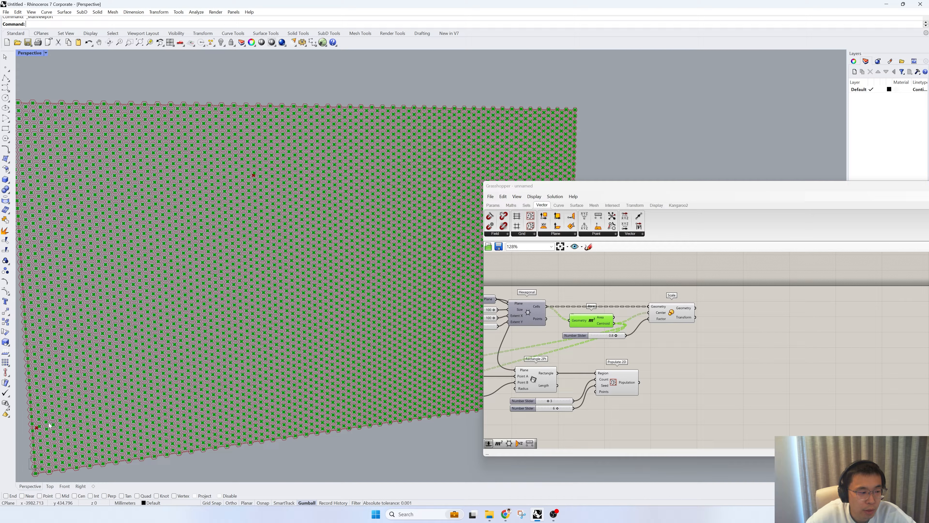
pyautogui.scroll(3, 253, 192)
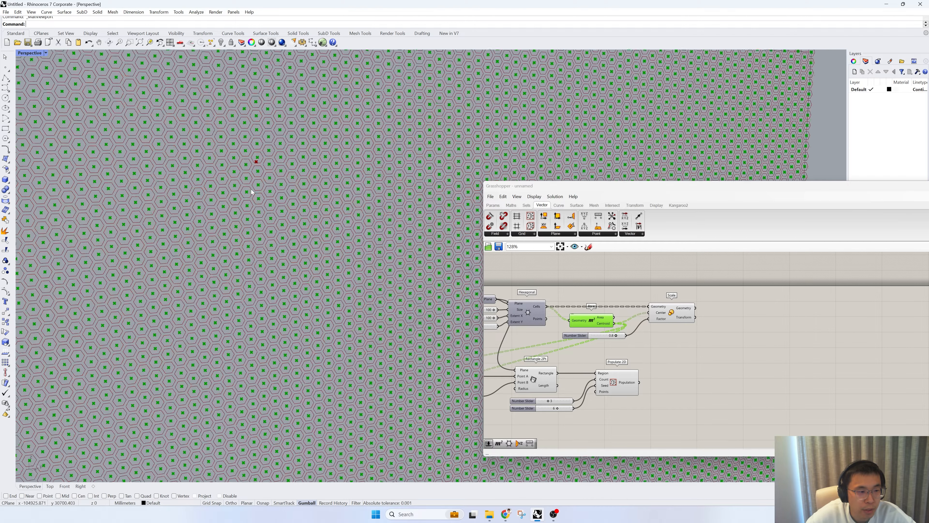
pyautogui.scroll(-3, 271, 205)
pyautogui.scroll(-2, 275, 215)
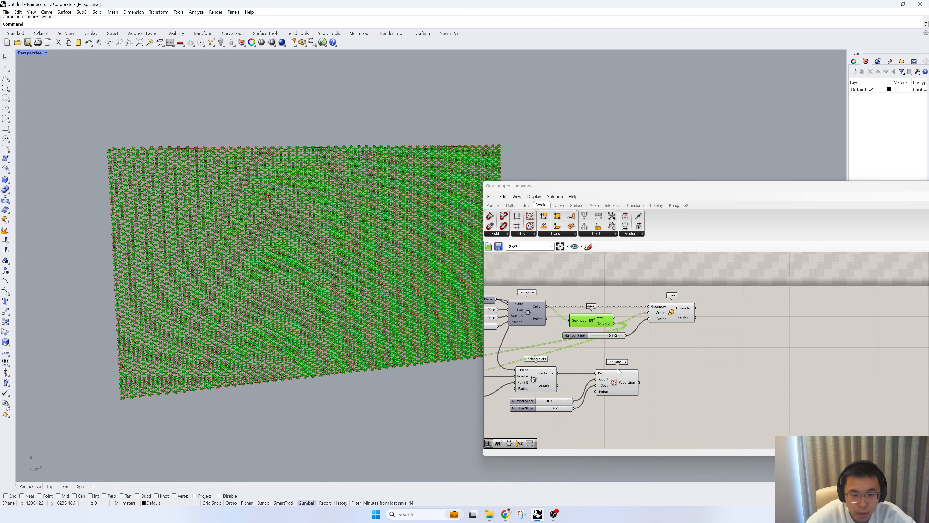
# Add a Distance component beside Populate 2D and connect the Area component's Centroid output to its Point A input.
pyautogui.moveTo(661, 378); pyautogui.dragTo(668, 373, button='right')
pyautogui.doubleClick(668, 374)
pyautogui.write('distance')
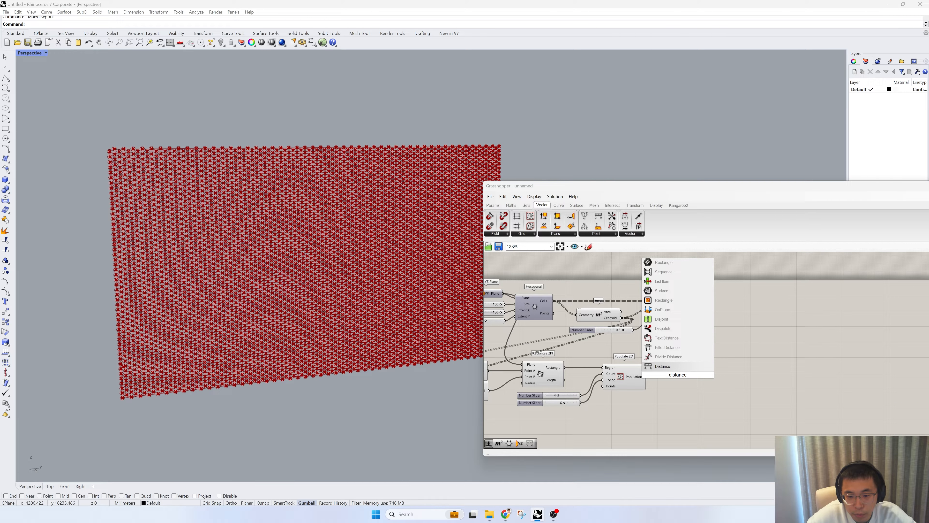
pyautogui.press('Return')
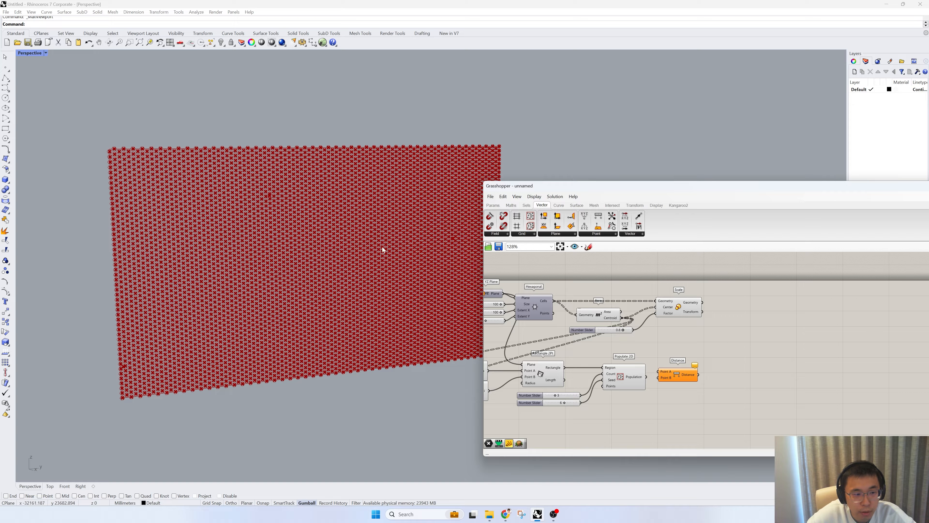
pyautogui.scroll(3, 629, 359)
pyautogui.moveTo(705, 383); pyautogui.dragTo(738, 370)
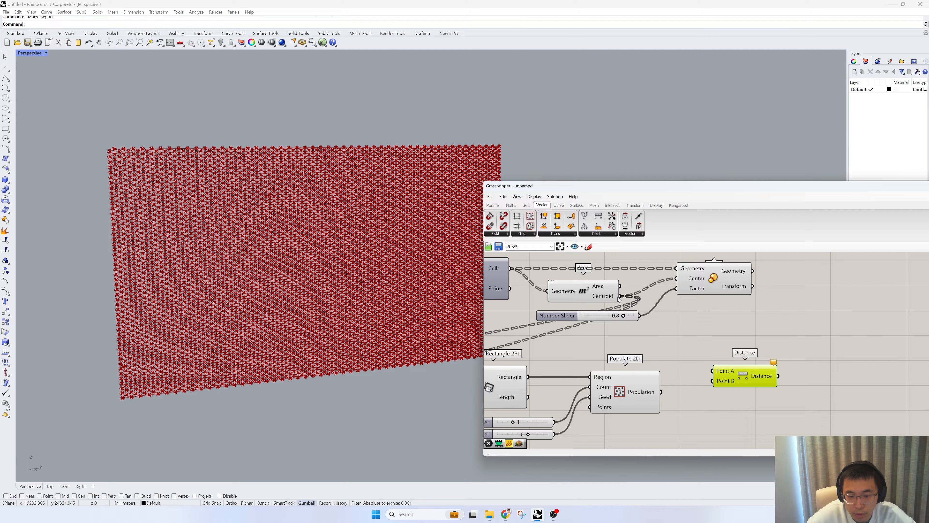
pyautogui.moveTo(620, 296); pyautogui.dragTo(740, 360)
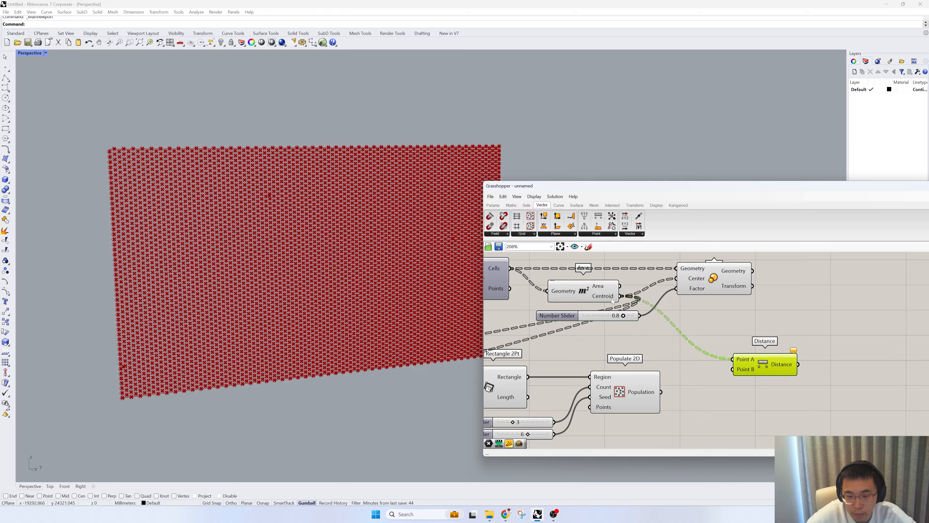
# Add a flattened Point parameter below the Scale component and feed it with the Area component's Centroid output.
pyautogui.moveTo(613, 300)
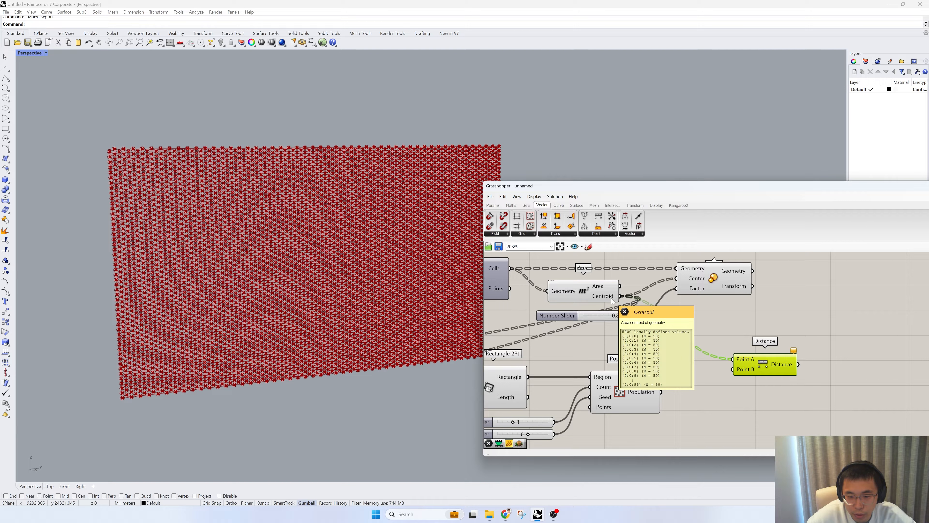
pyautogui.moveTo(706, 286); pyautogui.dragTo(738, 282)
pyautogui.doubleClick(722, 315)
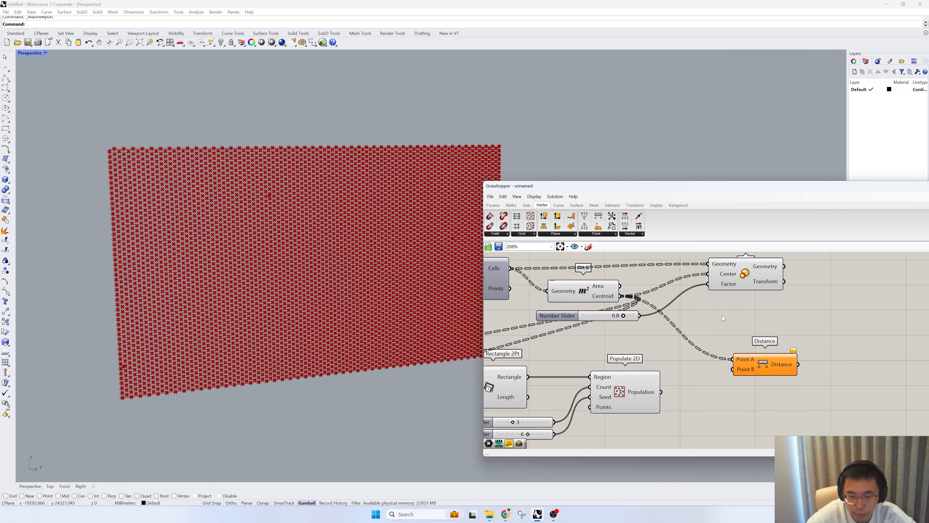
pyautogui.write('point')
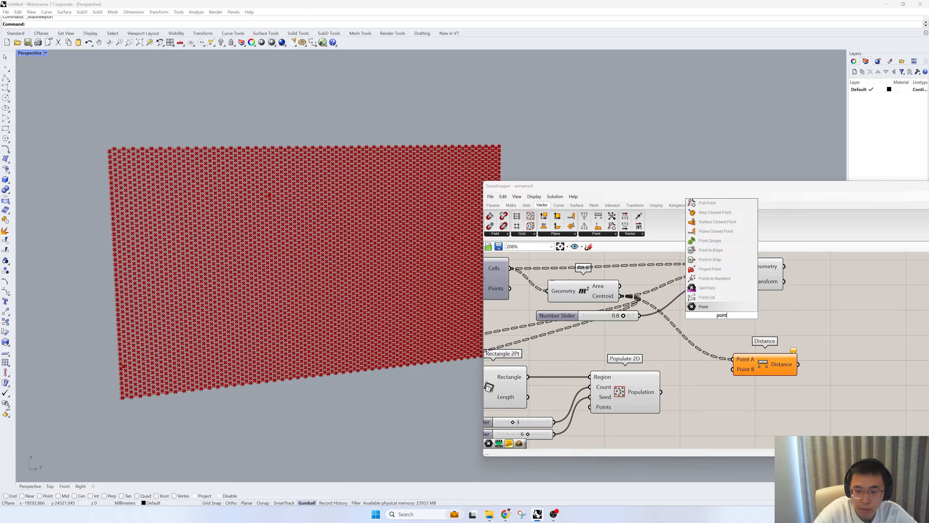
pyautogui.click(703, 307)
pyautogui.moveTo(621, 295); pyautogui.dragTo(687, 318)
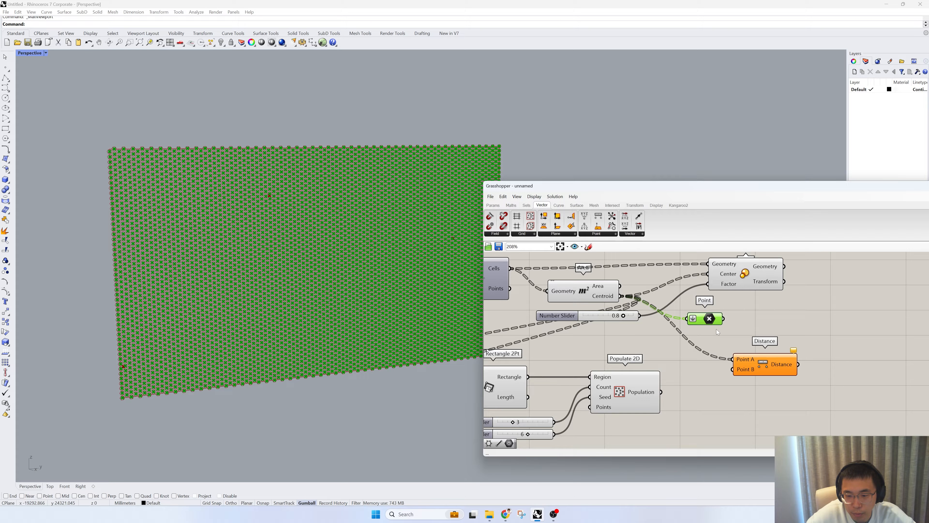
# Connect the Point parameter to the Distance component's Point A input and the Populate 2D Population output to Point B.
pyautogui.moveTo(723, 318); pyautogui.dragTo(688, 338)
pyautogui.moveTo(661, 391); pyautogui.dragTo(732, 369)
pyautogui.moveTo(782, 368)
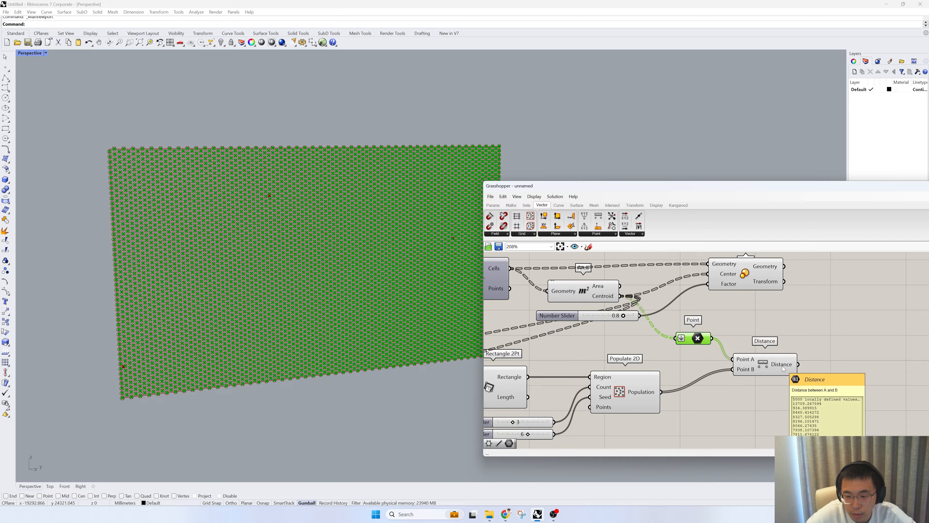
pyautogui.moveTo(782, 368); pyautogui.dragTo(723, 347, button='right')
pyautogui.click(723, 347)
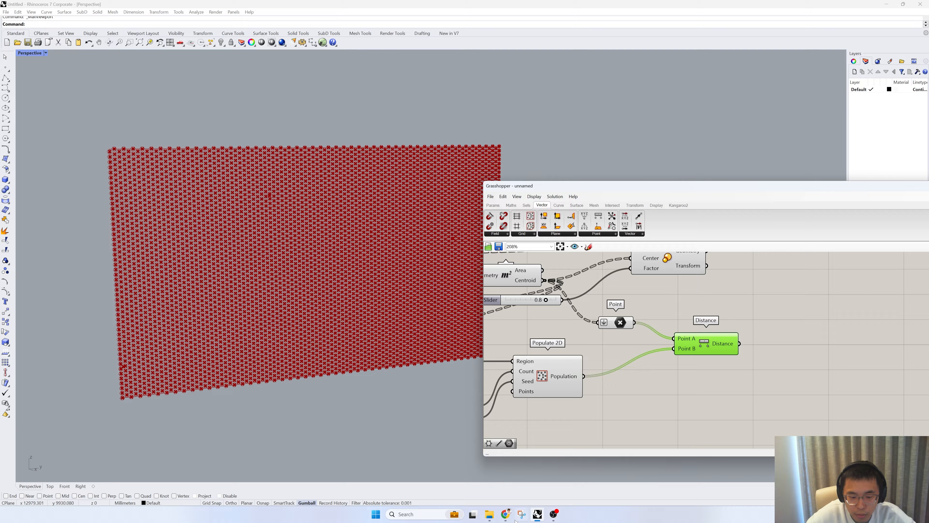
# Switch to the Snipping Tool and capture the canvas area around the Distance component.
pyautogui.click(521, 516)
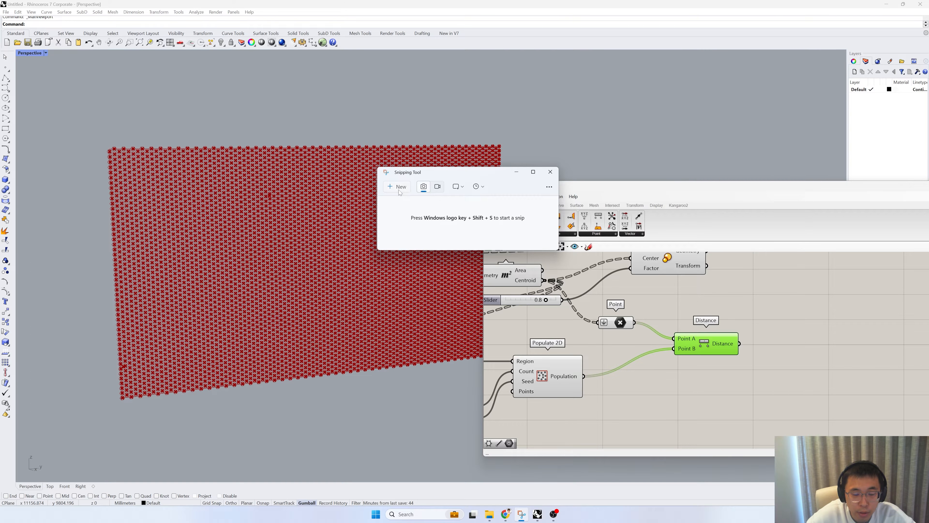
pyautogui.click(401, 191)
pyautogui.moveTo(680, 204); pyautogui.dragTo(900, 411)
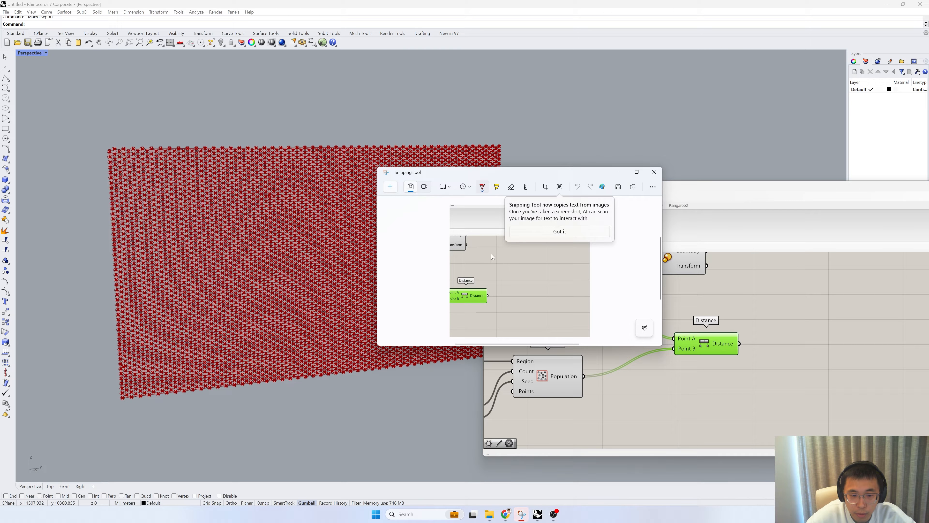
# Write a column of numbers from 1 to 5 leading down to 1000 and a second column with 1 and 2 on the snip.
pyautogui.click(493, 242)
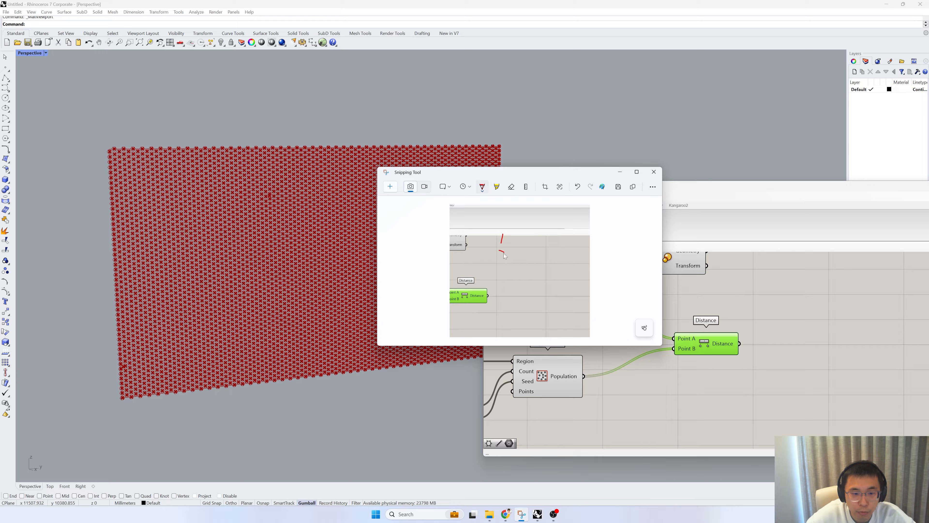
pyautogui.moveTo(502, 263)
pyautogui.mouseDown()
pyautogui.moveTo(502, 322)
pyautogui.moveTo(514, 332)
pyautogui.mouseUp()
pyautogui.moveTo(557, 235); pyautogui.dragTo(564, 252)
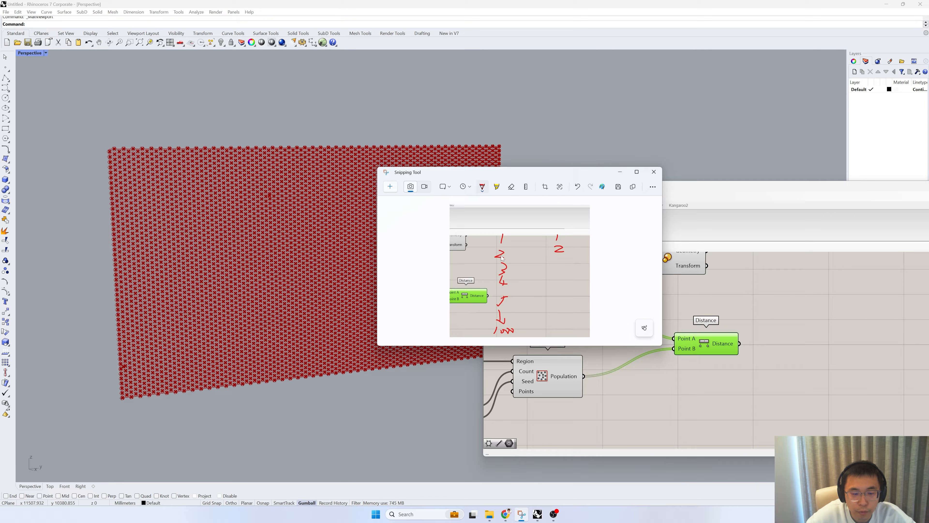
# Circle both number columns, draw matching lines between them with a cross beside them, and close the Snipping Tool without saving.
pyautogui.moveTo(493, 219)
pyautogui.mouseDown()
pyautogui.moveTo(478, 238)
pyautogui.moveTo(520, 322)
pyautogui.moveTo(500, 226)
pyautogui.moveTo(573, 239)
pyautogui.moveTo(563, 228)
pyautogui.moveTo(541, 246)
pyautogui.mouseUp()
pyautogui.moveTo(541, 234)
pyautogui.mouseDown()
pyautogui.moveTo(527, 245)
pyautogui.moveTo(547, 235)
pyautogui.moveTo(537, 252)
pyautogui.moveTo(548, 249)
pyautogui.moveTo(546, 240)
pyautogui.mouseUp()
pyautogui.moveTo(506, 279); pyautogui.dragTo(549, 253)
pyautogui.moveTo(511, 297); pyautogui.dragTo(553, 238)
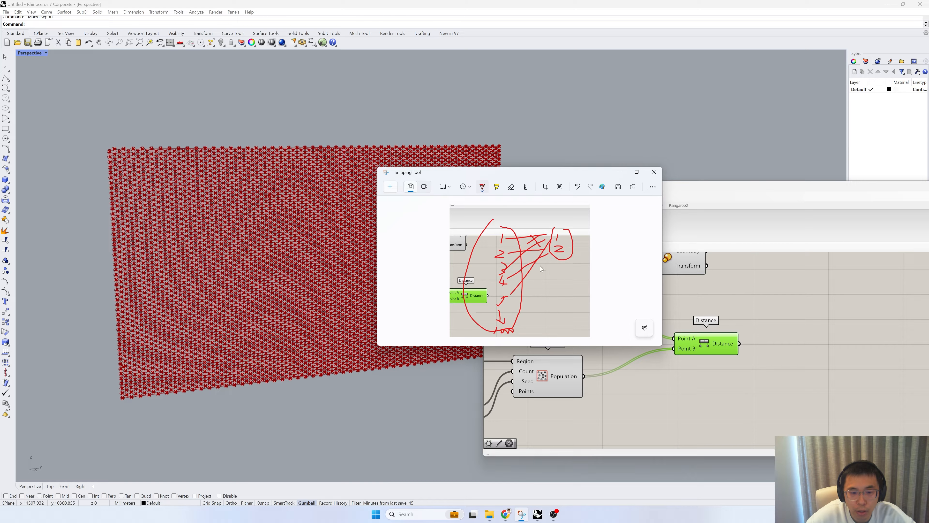
pyautogui.moveTo(509, 313); pyautogui.dragTo(556, 257)
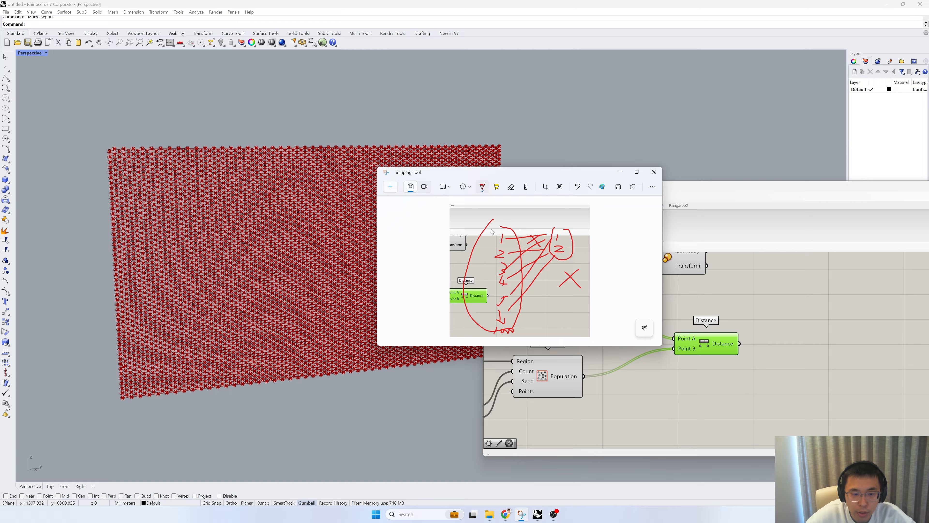
pyautogui.moveTo(501, 228)
pyautogui.mouseDown()
pyautogui.moveTo(523, 295)
pyautogui.moveTo(498, 332)
pyautogui.mouseUp()
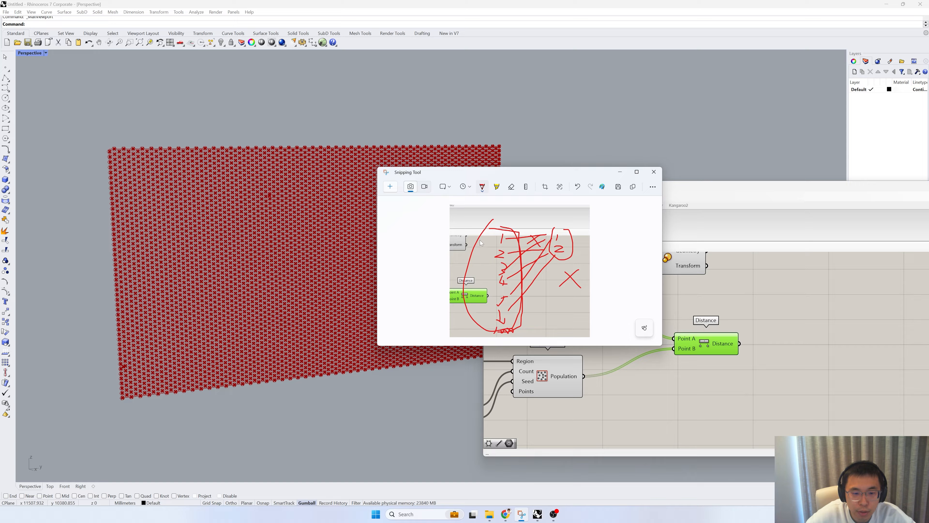
pyautogui.moveTo(503, 231)
pyautogui.mouseDown()
pyautogui.moveTo(501, 242)
pyautogui.moveTo(555, 235)
pyautogui.moveTo(504, 264)
pyautogui.moveTo(545, 238)
pyautogui.moveTo(558, 254)
pyautogui.mouseUp()
pyautogui.click(654, 171)
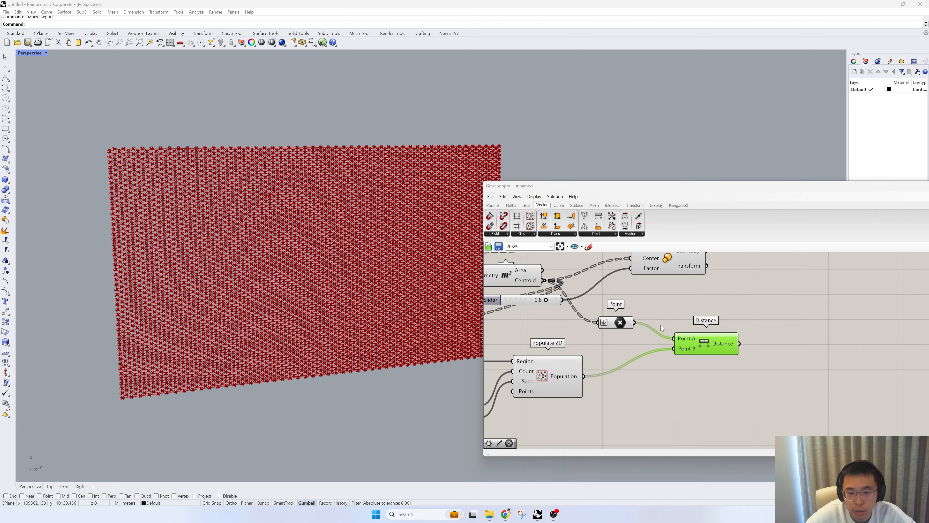
# Graft the Point A input of the Distance component and check the centroids and random points in the perspective view.
pyautogui.rightClick(677, 339)
pyautogui.click(697, 393)
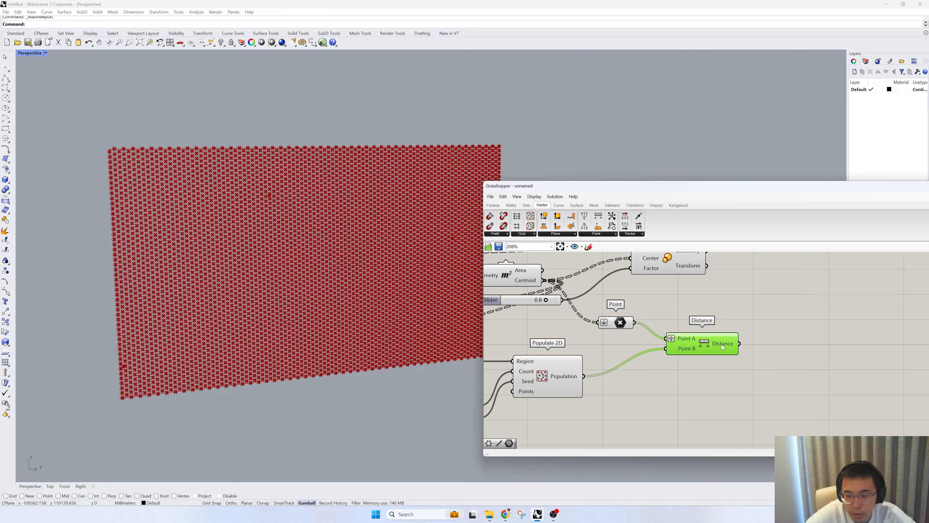
pyautogui.moveTo(722, 345)
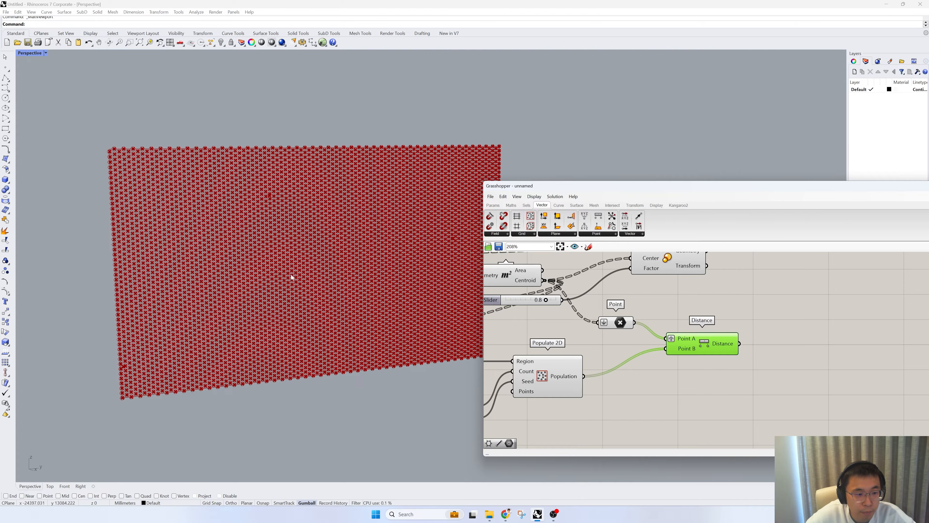
pyautogui.scroll(5, 290, 273)
pyautogui.scroll(-3, 286, 267)
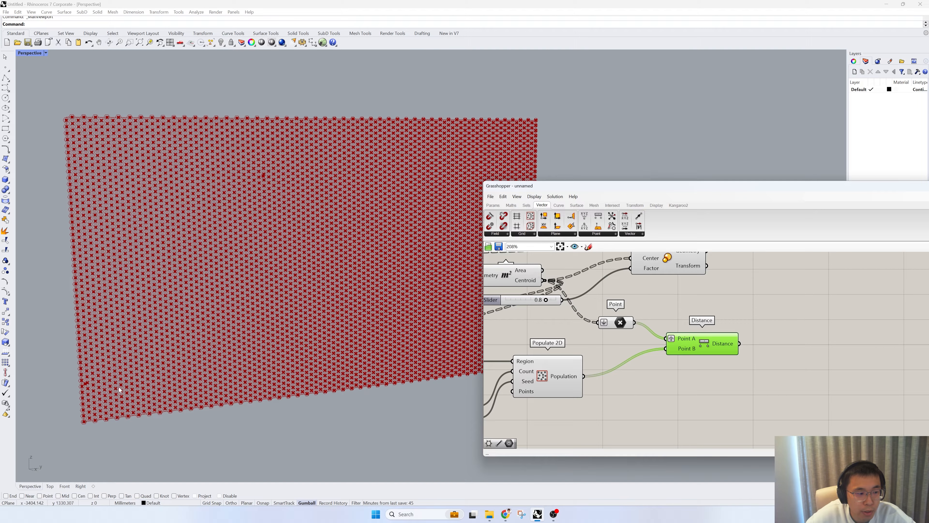
pyautogui.scroll(-1, 92, 382)
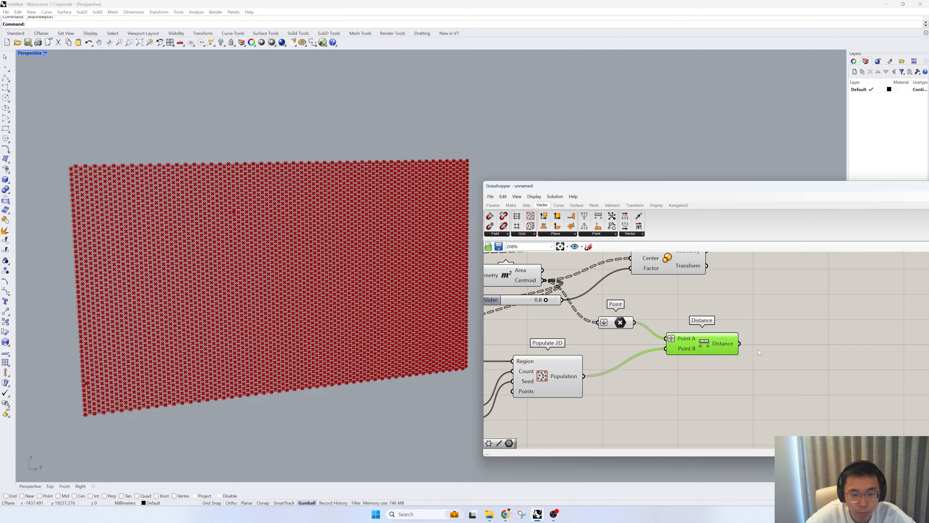
# Add a Sort List component fed by the Distance output in its Keys input.
pyautogui.scroll(-1, 686, 368)
pyautogui.moveTo(776, 354); pyautogui.dragTo(750, 361, button='right')
pyautogui.doubleClick(750, 361)
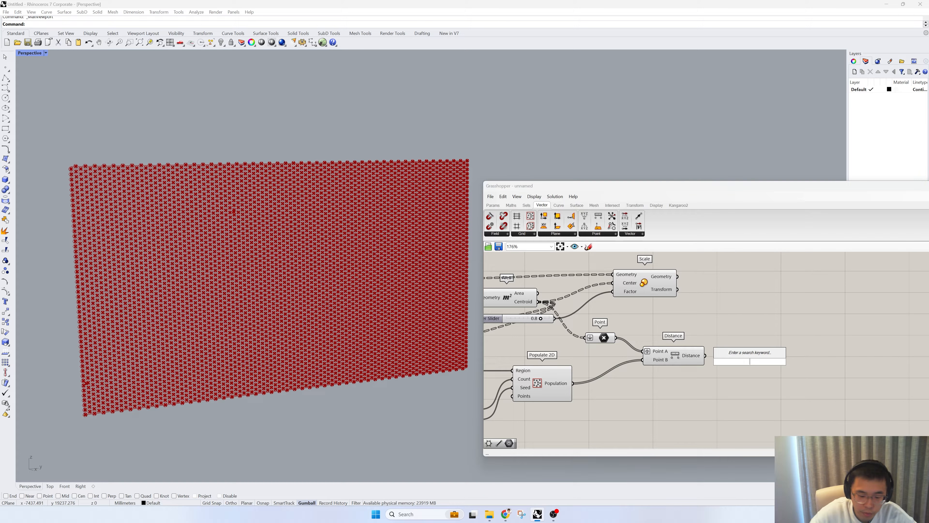
pyautogui.write('sort')
pyautogui.press('Return')
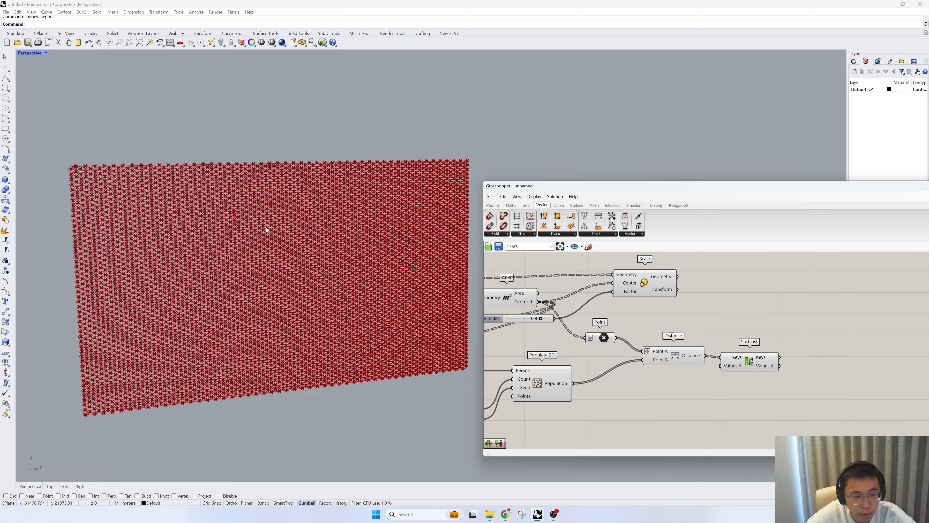
# Add a List Item component fed by the sorted keys and shift the Scale component further along the canvas to make room.
pyautogui.scroll(4, 256, 224)
pyautogui.doubleClick(821, 365)
pyautogui.write('list item')
pyautogui.press('Return')
pyautogui.scroll(-2, 731, 369)
pyautogui.moveTo(565, 306); pyautogui.dragTo(676, 305)
# Add a Remap Numbers component and wire the List Item's Item output into its Value input.
pyautogui.doubleClick(734, 378)
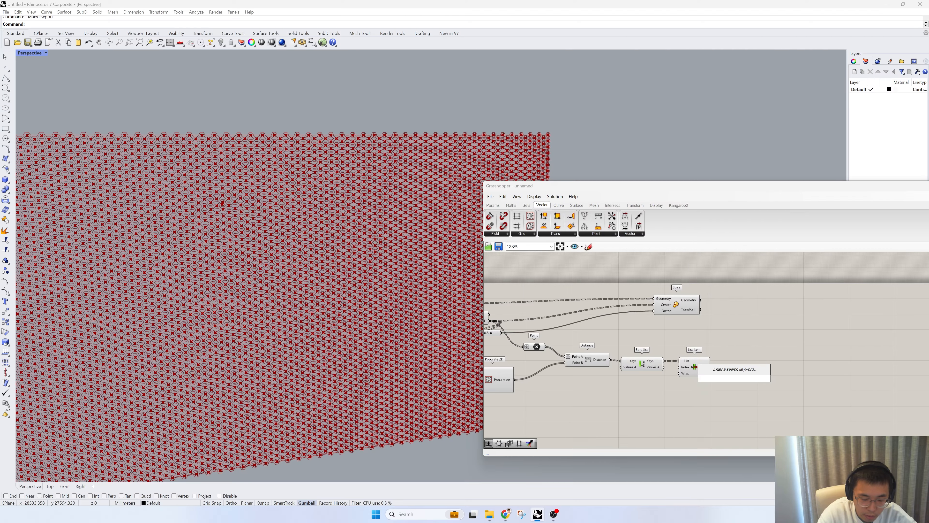
pyautogui.write('remap')
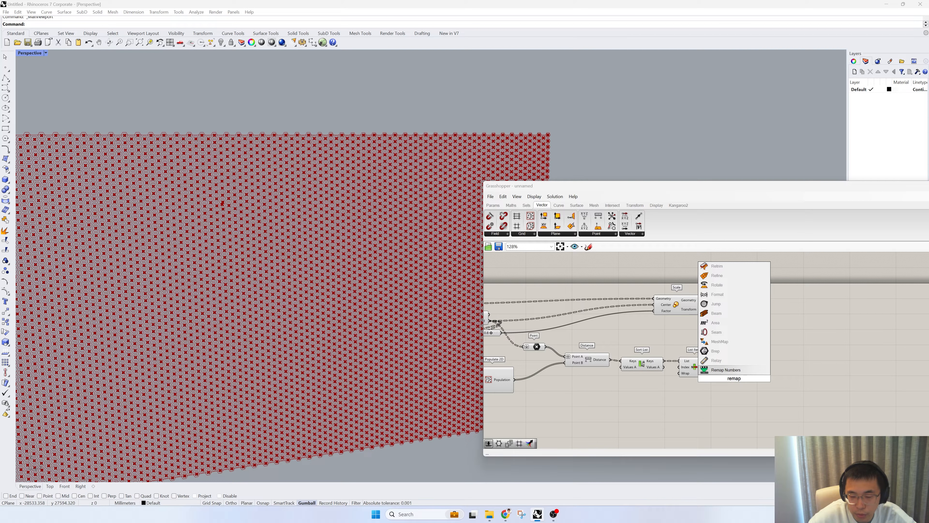
pyautogui.press('Return')
pyautogui.scroll(3, 693, 366)
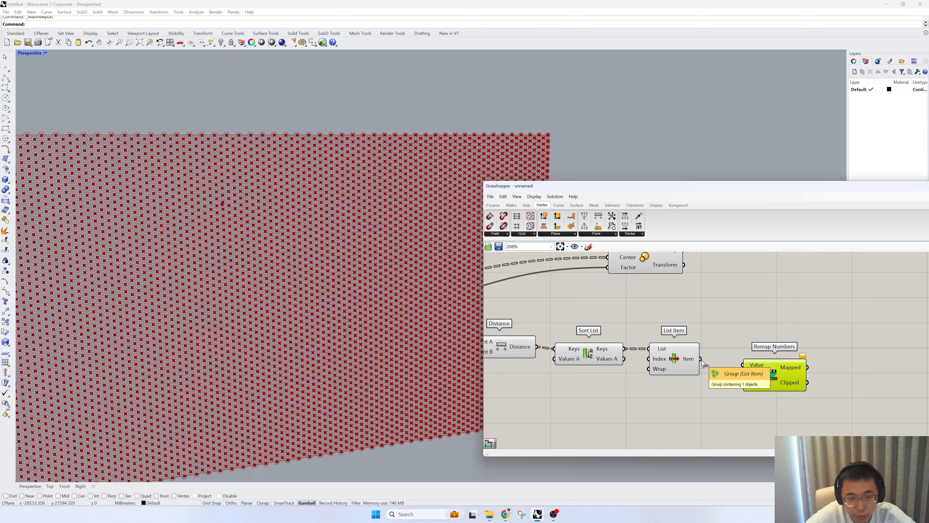
pyautogui.moveTo(701, 359); pyautogui.dragTo(742, 365)
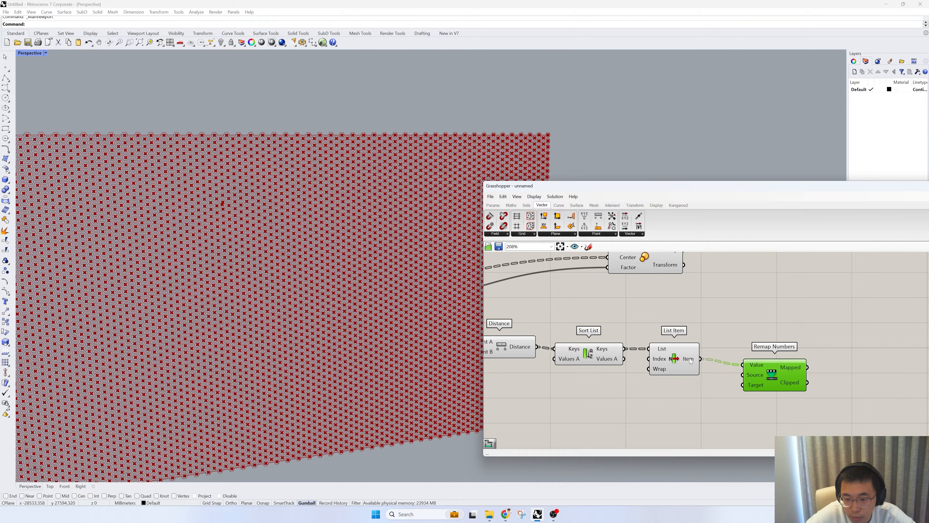
# Flatten the Item output of the List Item component.
pyautogui.moveTo(691, 360)
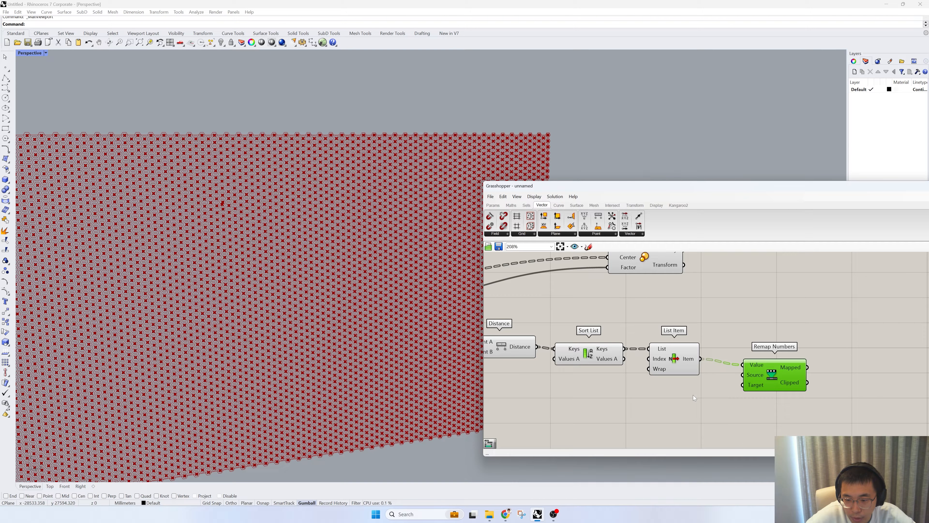
pyautogui.rightClick(692, 362)
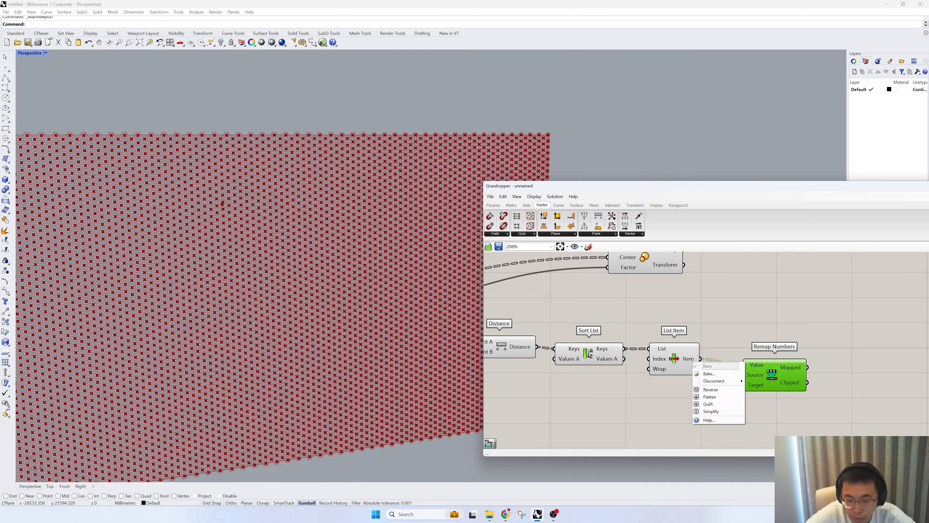
pyautogui.click(713, 397)
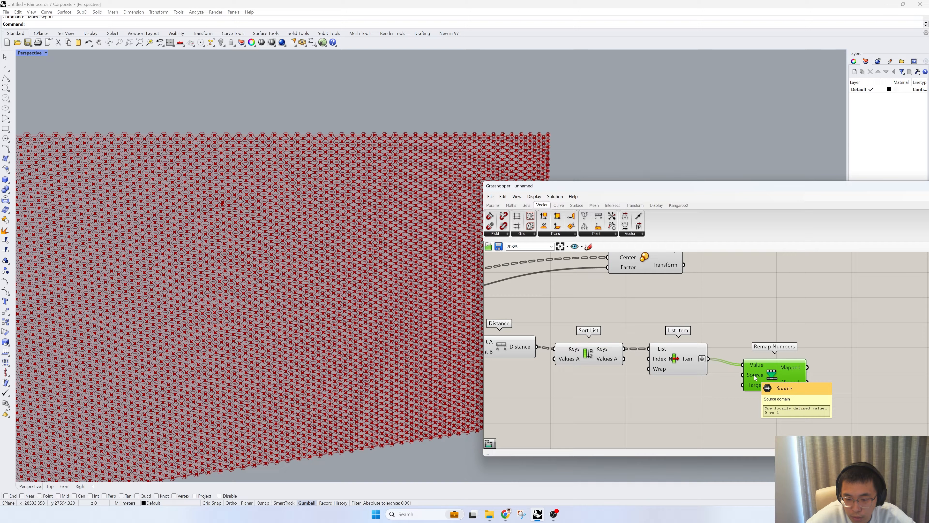
# Add a Bounds component between the flattened Item output and Remap Numbers' Source input, and space out the Remap Numbers component.
pyautogui.doubleClick(690, 399)
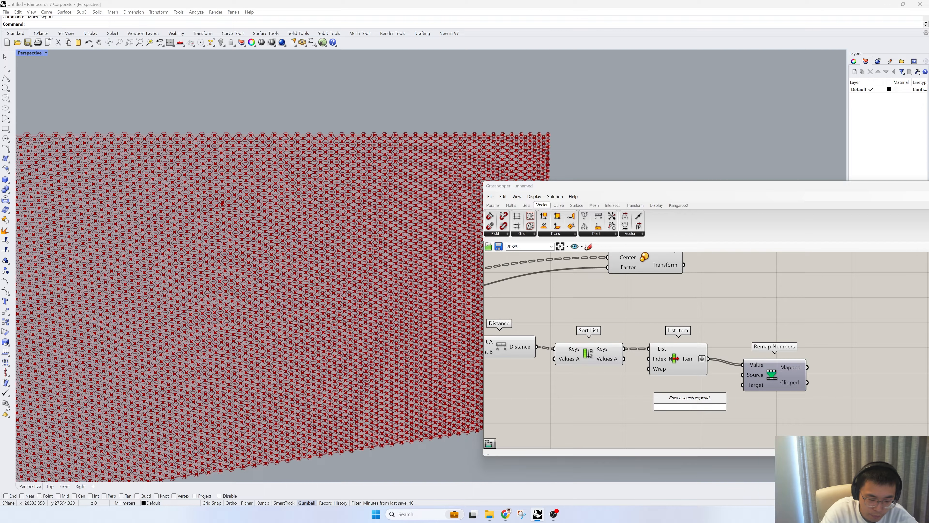
pyautogui.write('bounds')
pyautogui.press('Return')
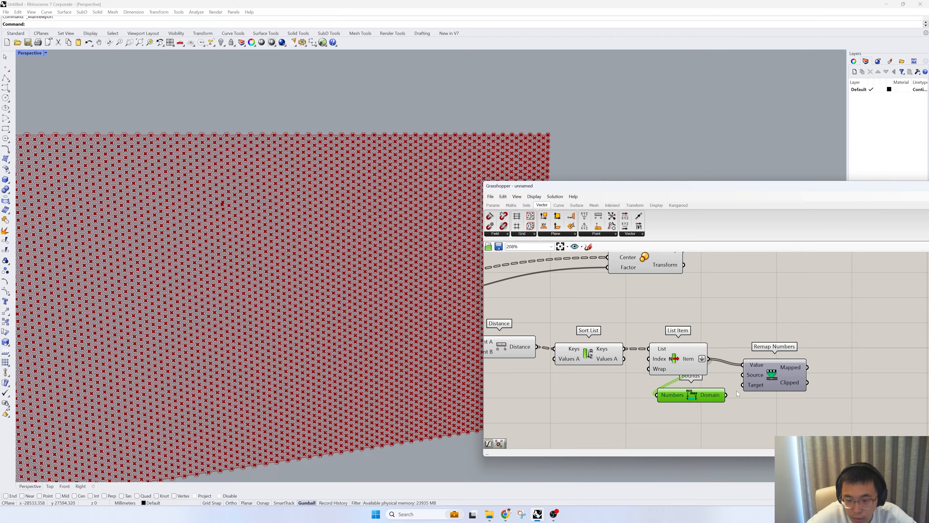
pyautogui.moveTo(774, 380); pyautogui.dragTo(800, 378)
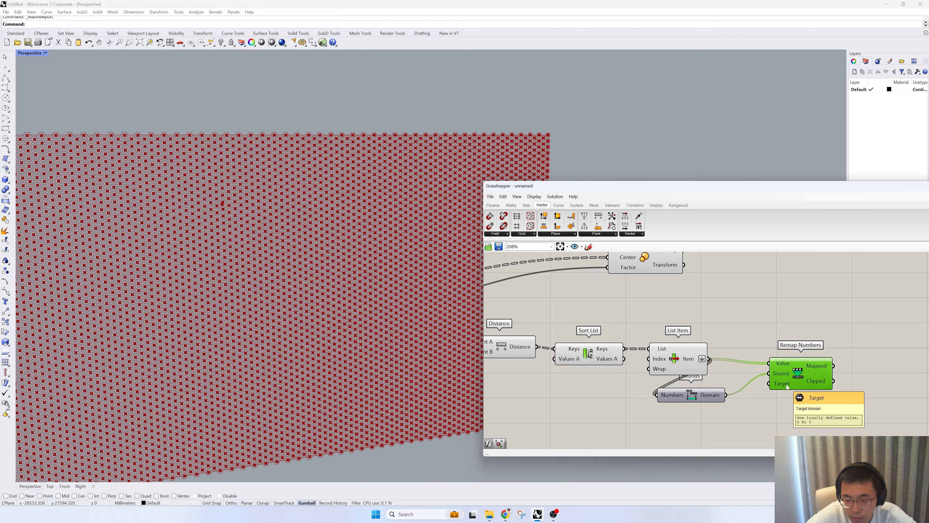
# Add a Graph Mapper after Remap Numbers and wire the Mapped output into it.
pyautogui.moveTo(786, 384); pyautogui.dragTo(694, 398, button='right')
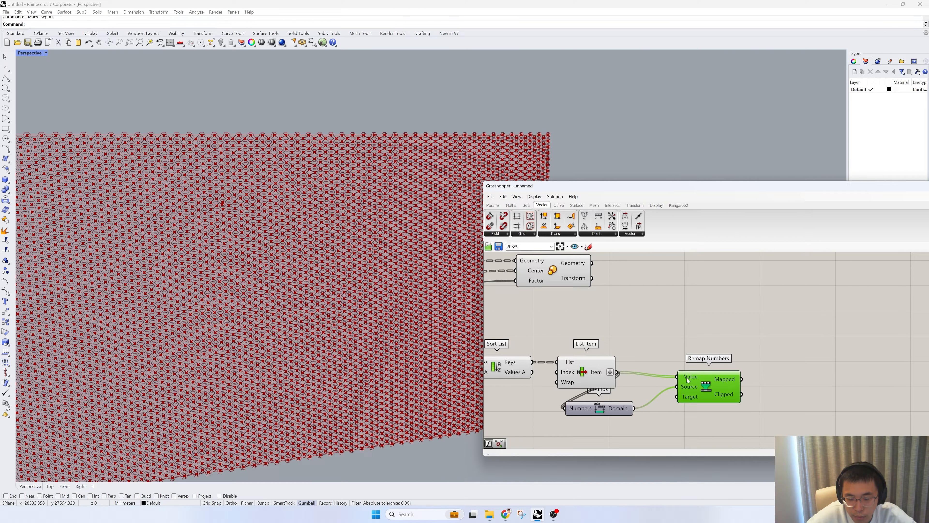
pyautogui.moveTo(723, 379)
pyautogui.moveTo(723, 379); pyautogui.dragTo(635, 373, button='right')
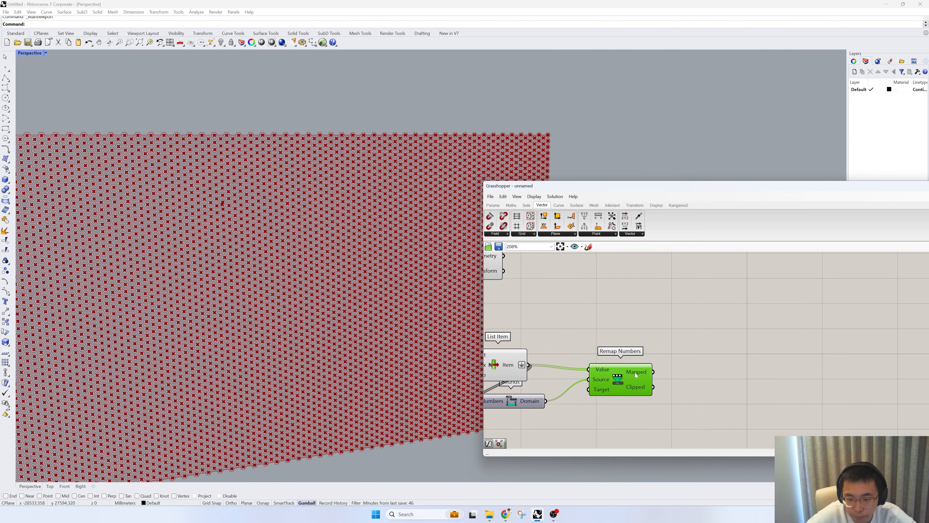
pyautogui.doubleClick(736, 373)
pyautogui.write('graph')
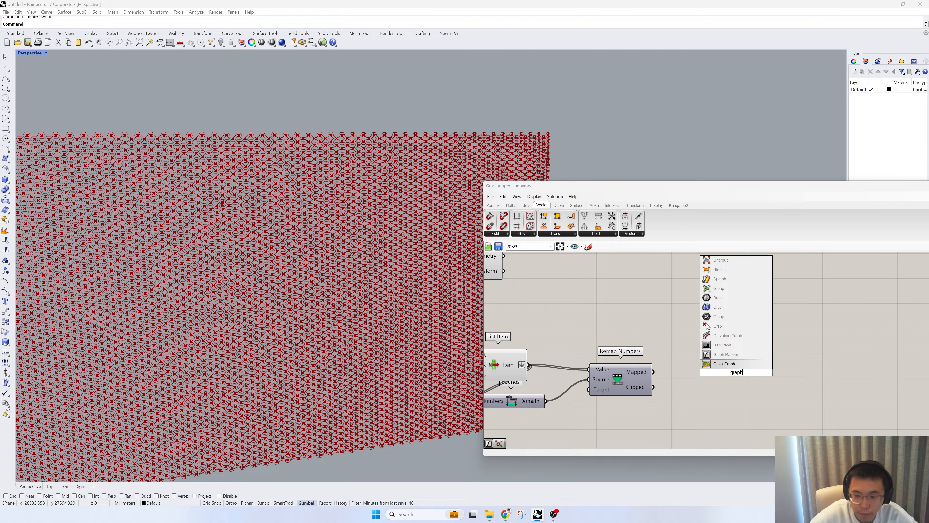
pyautogui.click(726, 363)
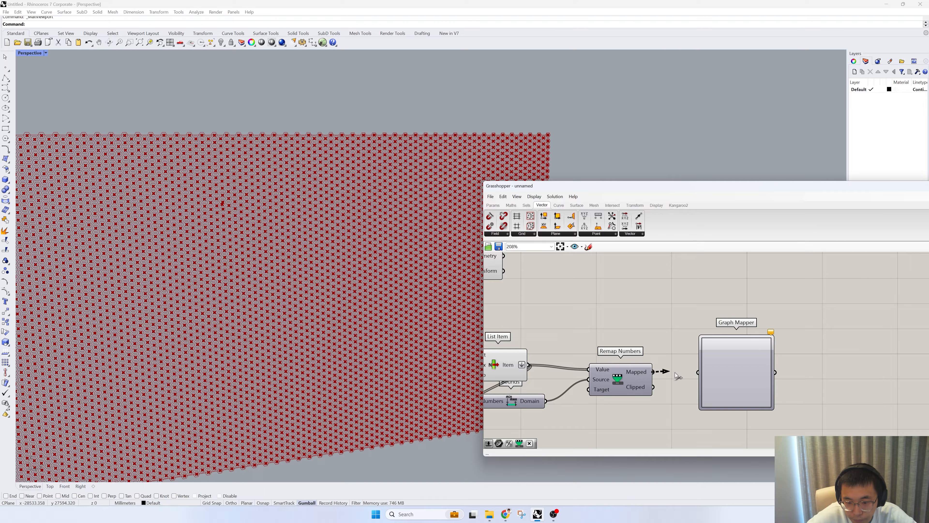
pyautogui.moveTo(677, 375); pyautogui.dragTo(697, 372)
# Set the Graph Mapper's graph type to Bezier and shape its curve into a smooth S by lowering the start handle to the baseline.
pyautogui.rightClick(719, 373)
pyautogui.moveTo(764, 454)
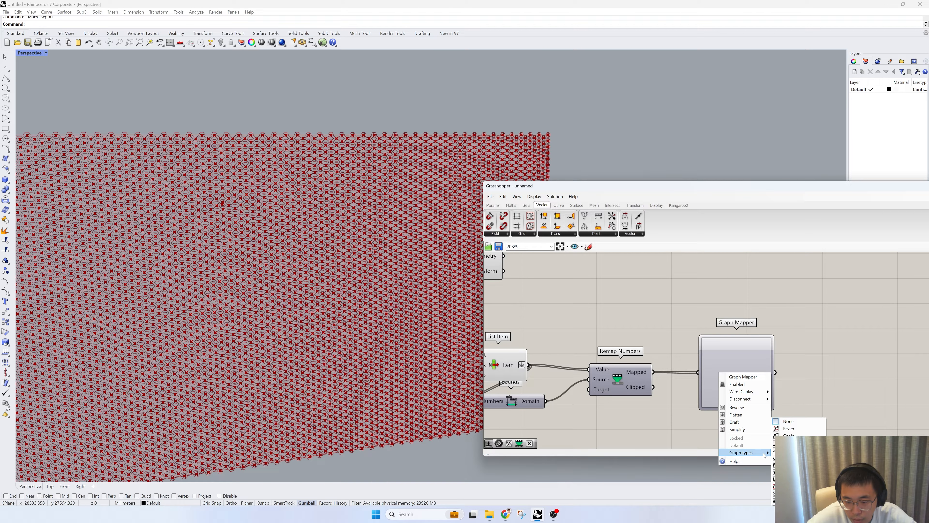
pyautogui.click(789, 428)
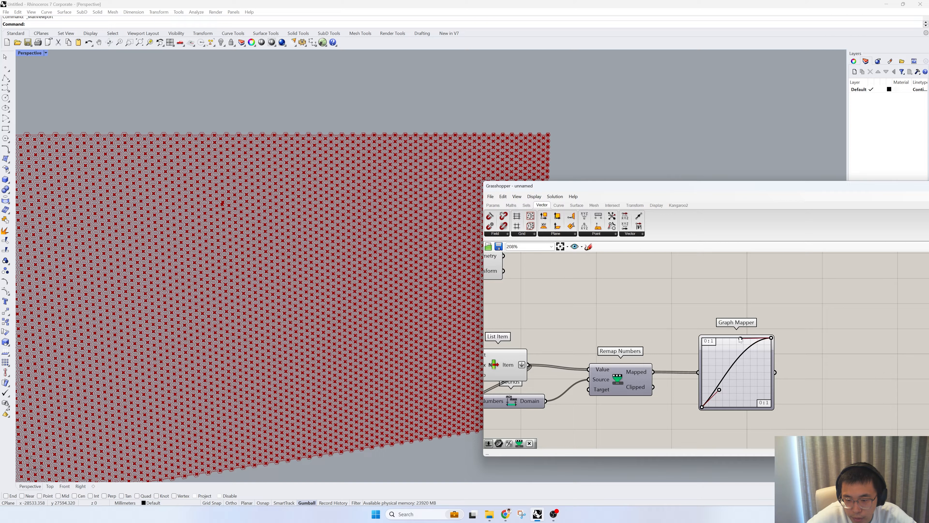
pyautogui.moveTo(718, 389); pyautogui.dragTo(737, 406)
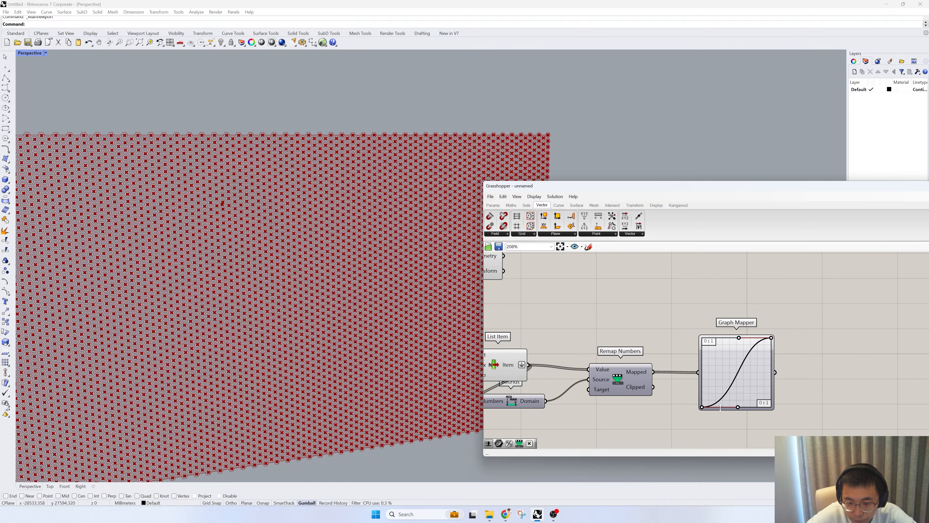
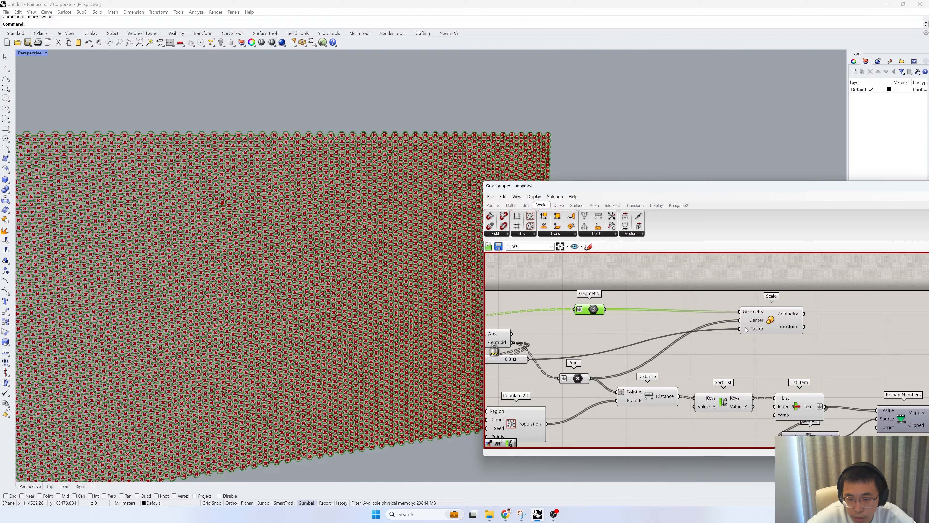
# Wire the Graph Mapper output into the Scale component's Factor input, replacing the slider, and unlock the solver.
pyautogui.moveTo(740, 322); pyautogui.dragTo(566, 320, button='right')
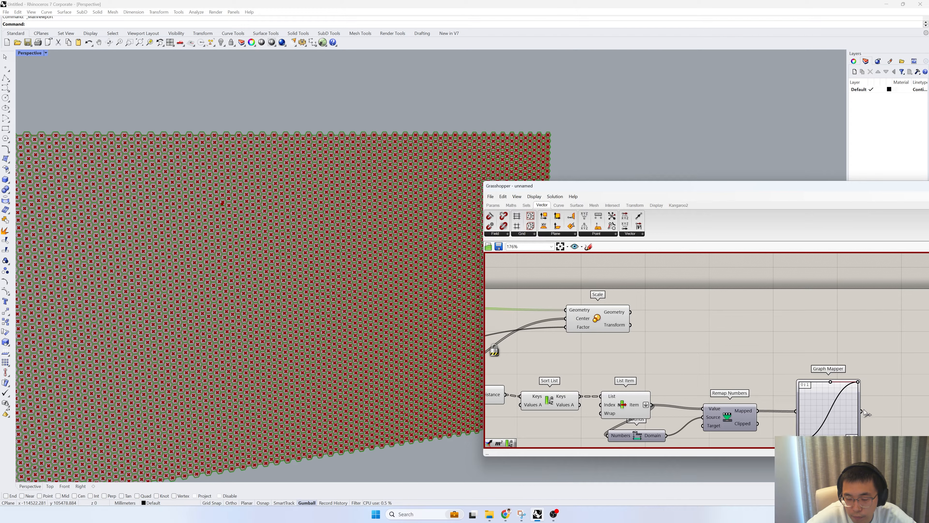
pyautogui.moveTo(862, 411); pyautogui.dragTo(566, 327)
pyautogui.rightClick(677, 297)
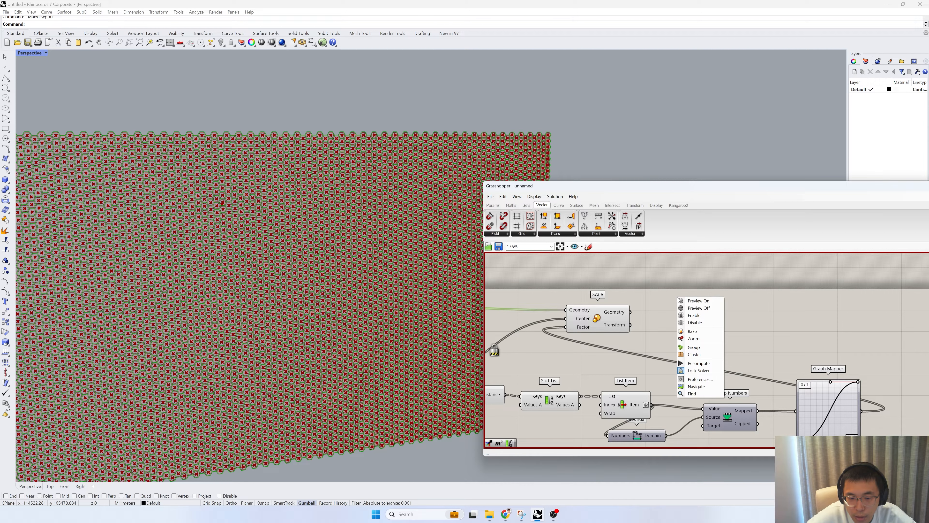
pyautogui.click(699, 371)
# Turn off the preview of the components from the start of the definition through List Item and Scale.
pyautogui.scroll(-5, 702, 370)
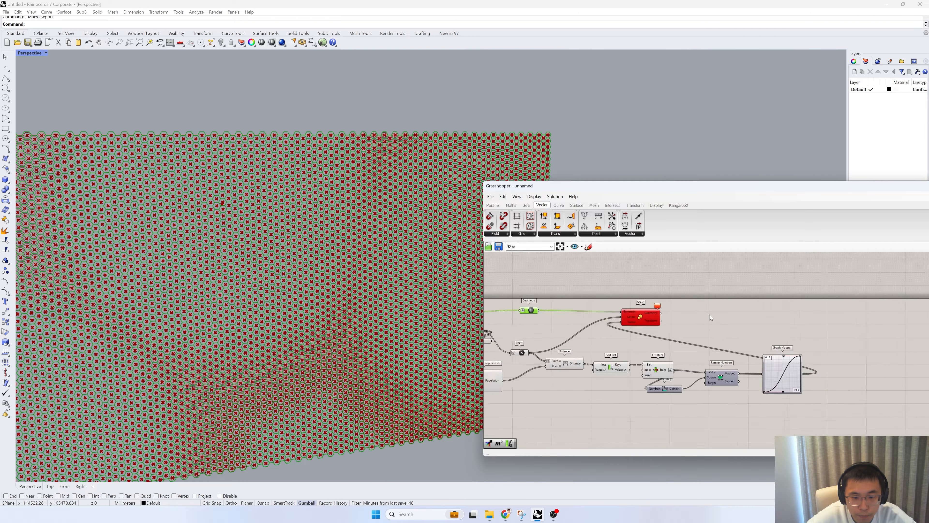
pyautogui.moveTo(675, 390); pyautogui.dragTo(515, 330)
pyautogui.rightClick(571, 277)
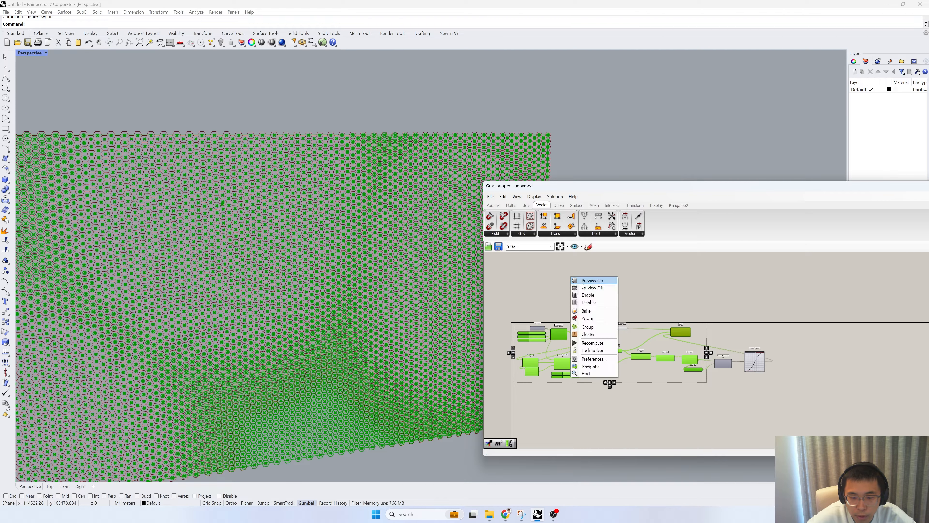
pyautogui.click(584, 288)
pyautogui.scroll(2, 681, 335)
pyautogui.scroll(1, 681, 336)
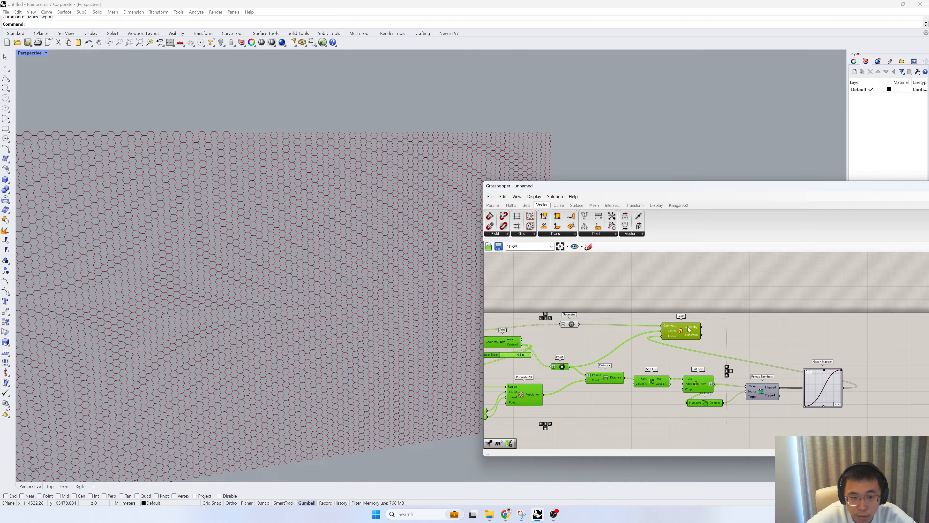
# Turn the preview of the Scale component back on.
pyautogui.click(687, 331)
pyautogui.rightClick(709, 301)
pyautogui.click(716, 307)
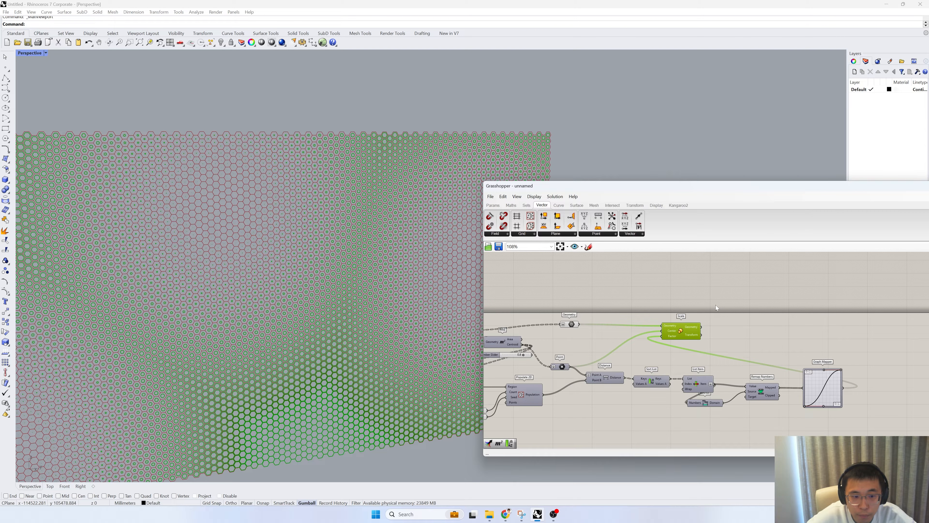
# Move the Scale component beyond the Graph Mapper and turn off the preview of all the components before it.
pyautogui.moveTo(691, 336); pyautogui.dragTo(888, 330)
pyautogui.scroll(-4, 720, 350)
pyautogui.moveTo(695, 396); pyautogui.dragTo(529, 327)
pyautogui.rightClick(547, 279)
pyautogui.click(569, 290)
pyautogui.click(651, 295)
# Check the Scale component's error, then set the Graph Mapper's Y domain to run from 0.2 to 1.
pyautogui.scroll(7, 807, 341)
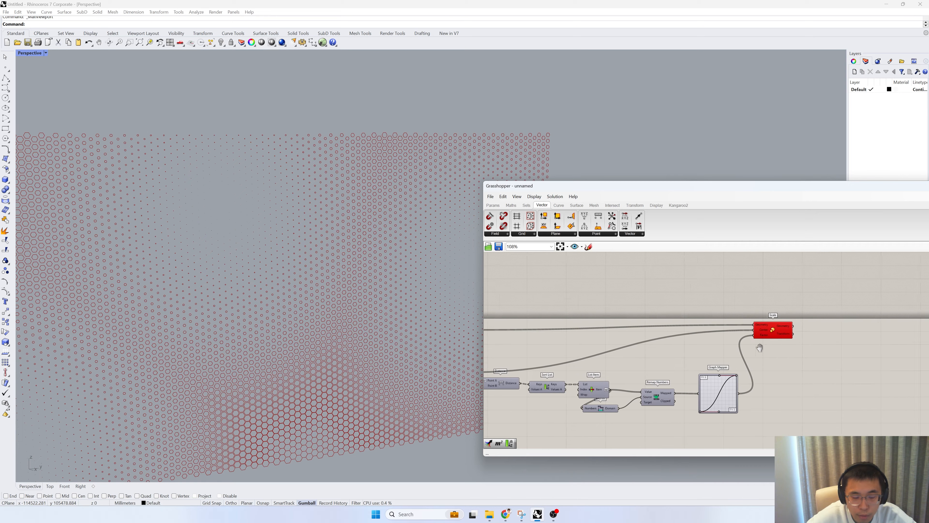
pyautogui.moveTo(727, 294)
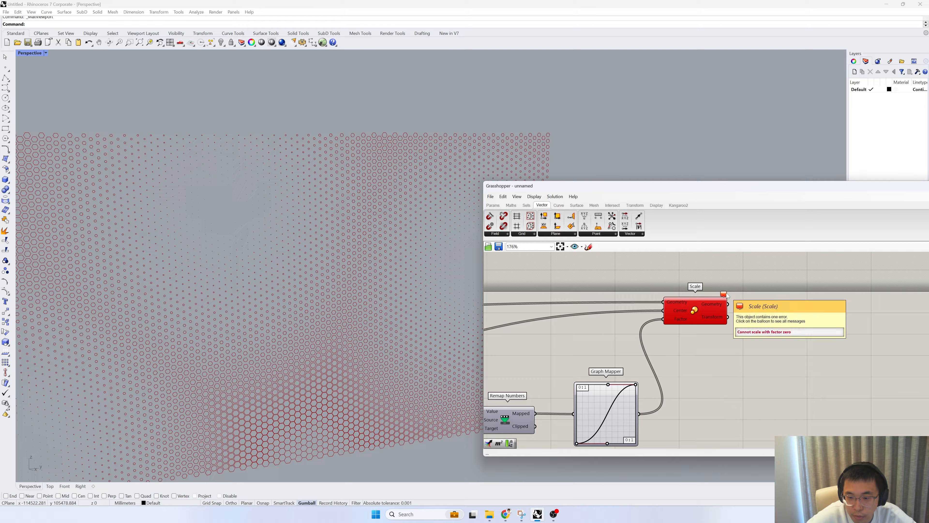
pyautogui.moveTo(587, 411); pyautogui.dragTo(604, 372, button='right')
pyautogui.doubleClick(604, 372)
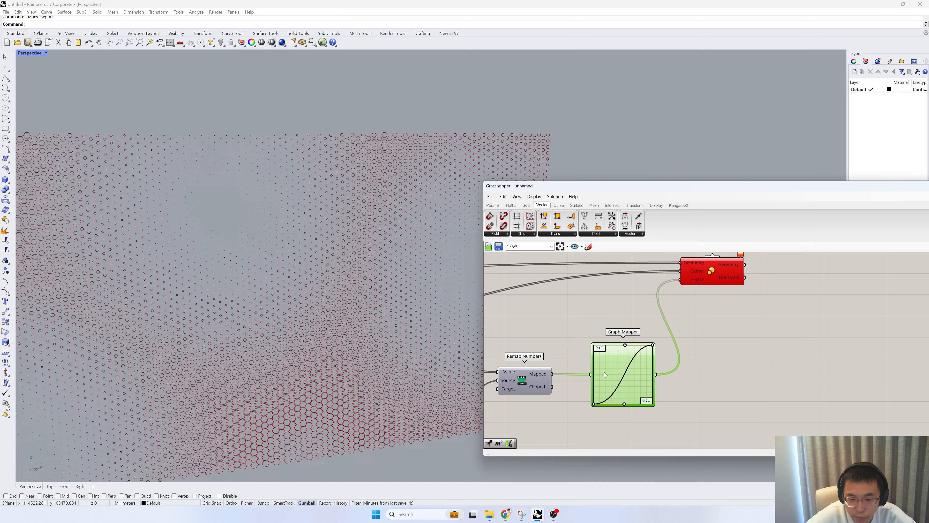
pyautogui.doubleClick(559, 343)
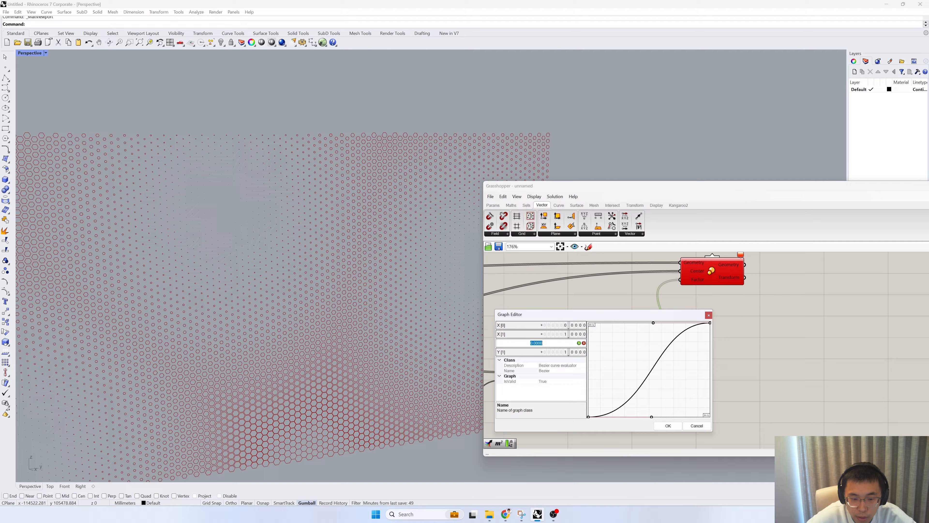
pyautogui.write('1')
pyautogui.doubleClick(554, 353)
pyautogui.doubleClick(563, 345)
pyautogui.doubleClick(562, 352)
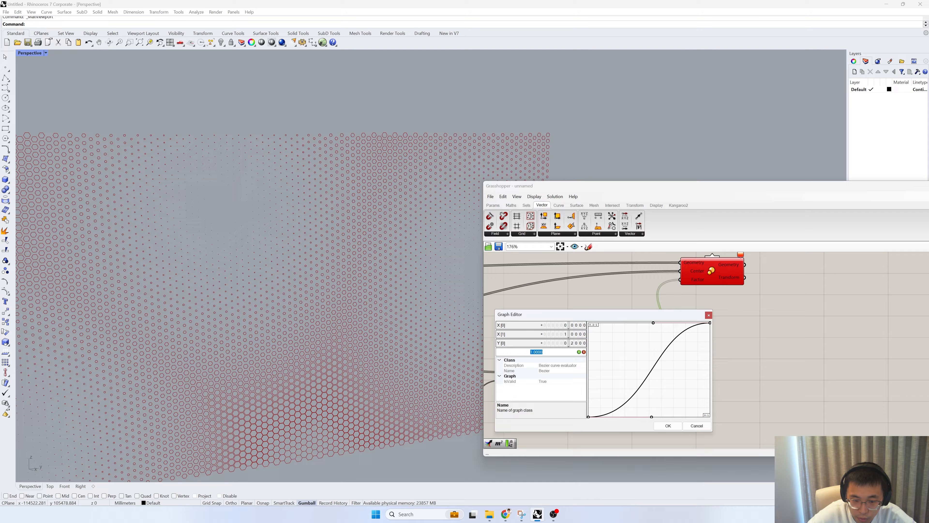
pyautogui.click(579, 352)
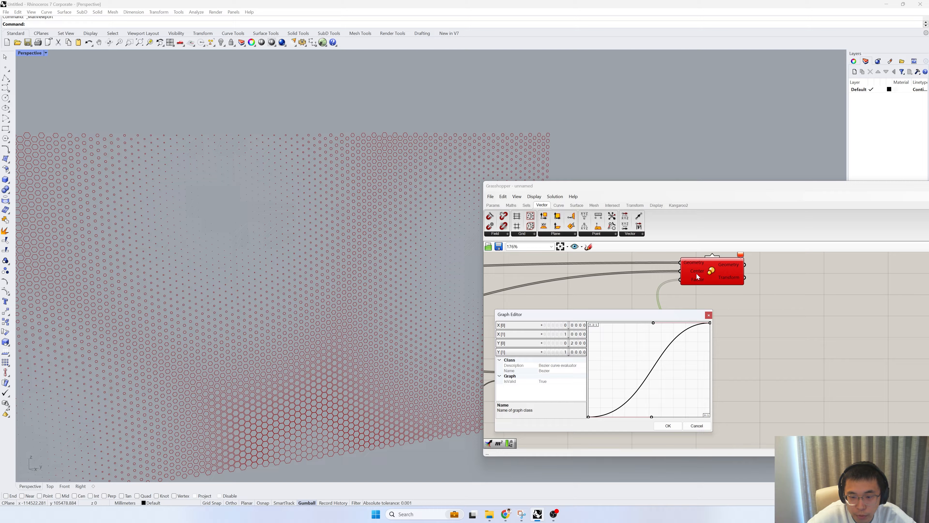
pyautogui.click(670, 427)
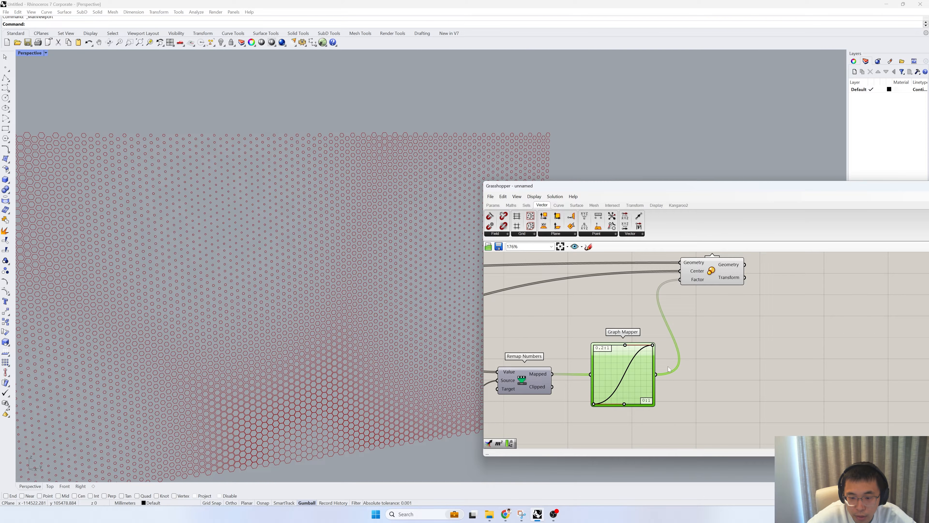
# Select the Scale component and examine the scaled hexagon pattern in the perspective view and the Graph Mapper driving it.
pyautogui.click(711, 274)
pyautogui.scroll(-3, 368, 281)
pyautogui.moveTo(369, 280); pyautogui.dragTo(343, 312, button='right')
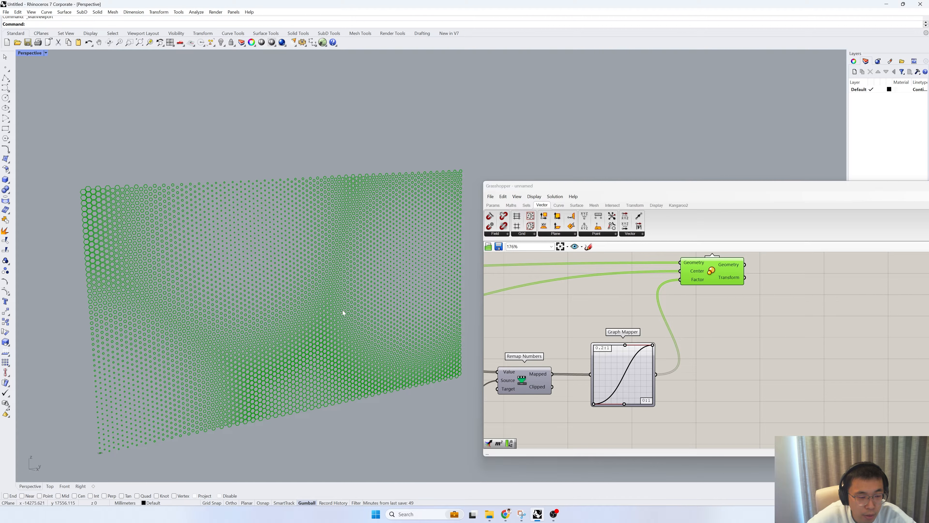
pyautogui.moveTo(559, 348); pyautogui.dragTo(767, 329, button='right')
pyautogui.scroll(-3, 767, 329)
pyautogui.moveTo(844, 323); pyautogui.dragTo(626, 315, button='right')
pyautogui.scroll(3, 626, 315)
pyautogui.moveTo(568, 350); pyautogui.dragTo(588, 349, button='right')
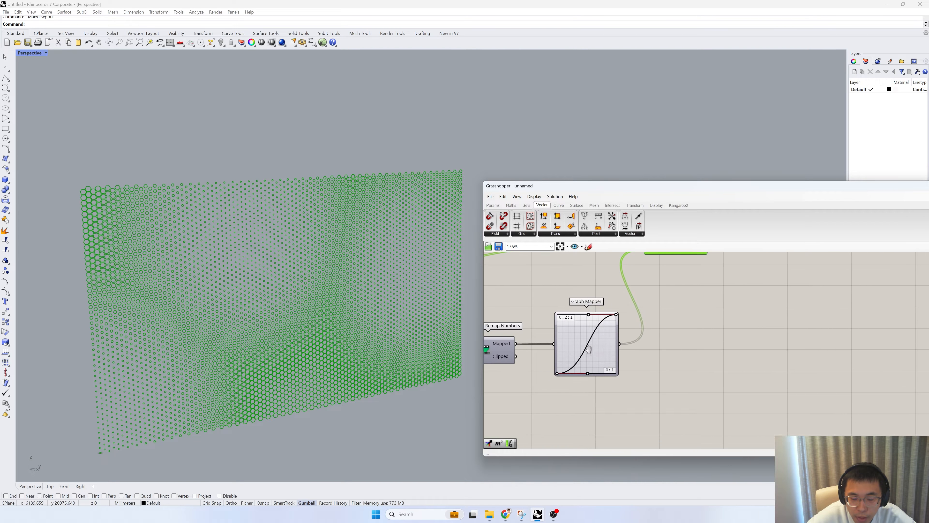
# Add a Multiplication component beyond the Graph Mapper and connect the Graph Mapper's output to its A input.
pyautogui.doubleClick(679, 370)
pyautogui.write('*')
pyautogui.press('Return')
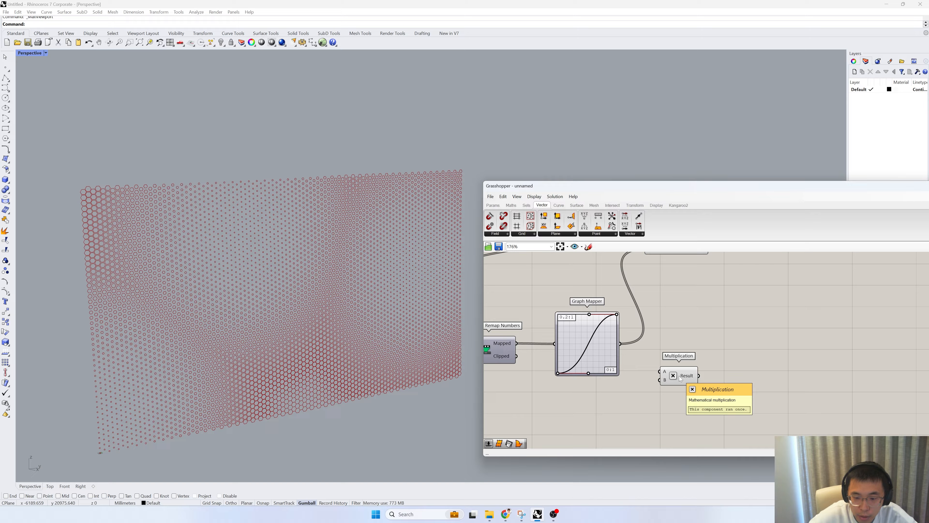
pyautogui.moveTo(620, 345); pyautogui.dragTo(666, 377)
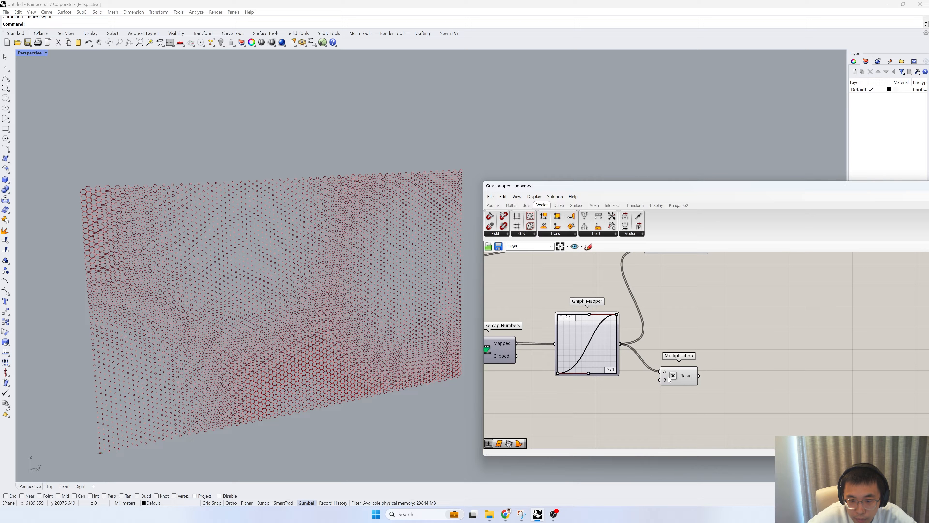
# Add a number slider with the value 0.8 and connect it to the Multiplication component's B input.
pyautogui.doubleClick(627, 400)
pyautogui.write('0.8')
pyautogui.press('Return')
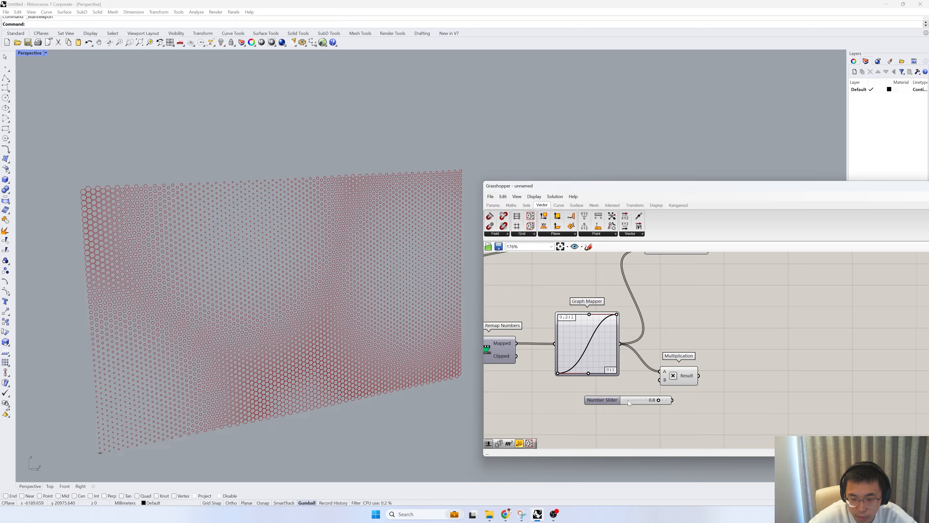
pyautogui.moveTo(647, 390); pyautogui.dragTo(657, 384)
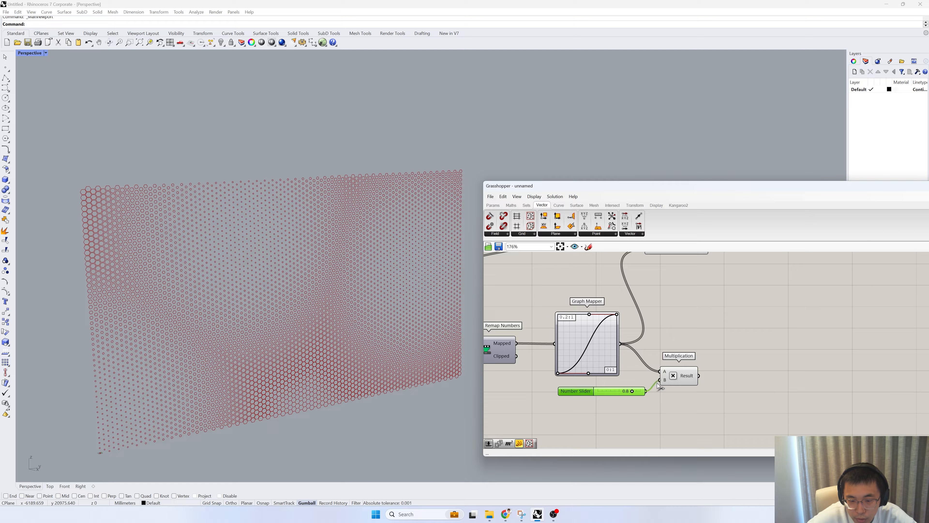
# Feed the Multiplication result into the Scale component's Factor input and set the multiplier slider to 0.9.
pyautogui.moveTo(606, 336); pyautogui.dragTo(609, 373, button='right')
pyautogui.moveTo(700, 413); pyautogui.dragTo(658, 290)
pyautogui.moveTo(652, 342); pyautogui.dragTo(672, 316, button='right')
pyautogui.scroll(3, 626, 425)
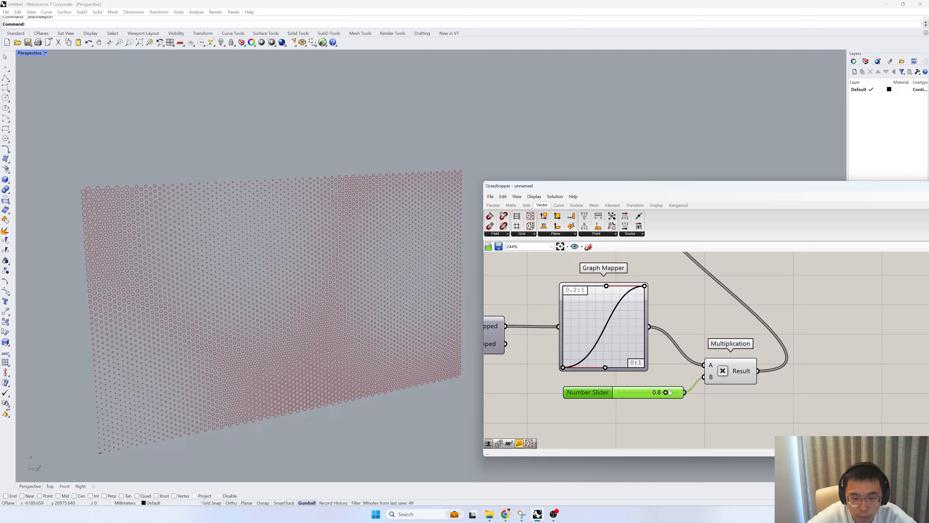
pyautogui.moveTo(666, 394)
pyautogui.mouseDown()
pyautogui.moveTo(645, 393)
pyautogui.moveTo(671, 399)
pyautogui.mouseUp()
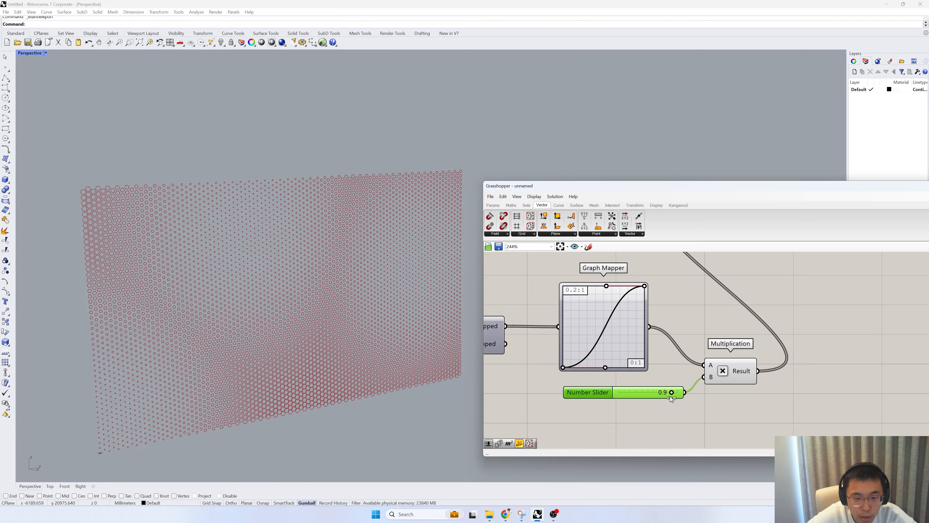
# Reshape the Graph Mapper's curve with its two handles, raising the lower half so it climbs sooner.
pyautogui.moveTo(605, 367); pyautogui.dragTo(574, 337)
pyautogui.moveTo(606, 286)
pyautogui.mouseDown()
pyautogui.moveTo(619, 315)
pyautogui.moveTo(603, 291)
pyautogui.mouseUp()
pyautogui.moveTo(574, 337); pyautogui.dragTo(592, 351)
pyautogui.moveTo(592, 352); pyautogui.dragTo(755, 336, button='right')
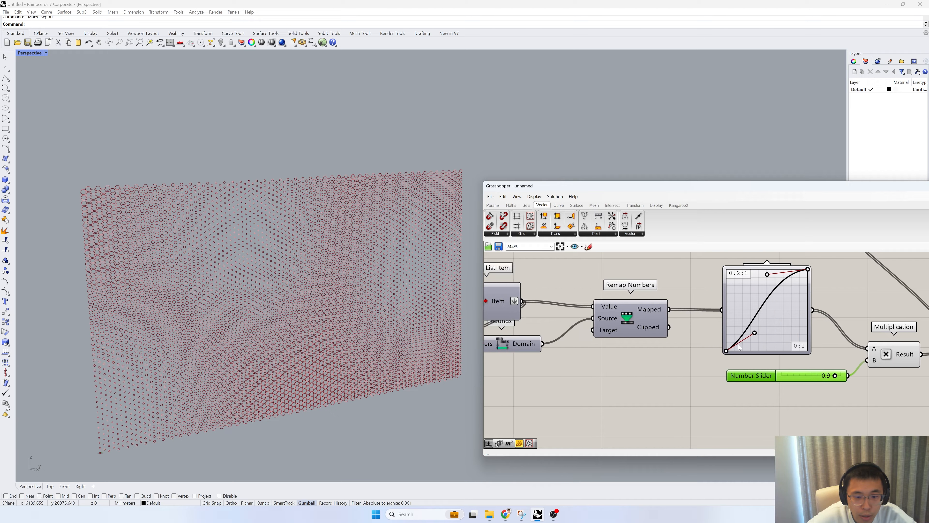
# Select the Populate 2D component and examine its attractor points in the pattern along with its count and seed sliders.
pyautogui.scroll(-4, 746, 336)
pyautogui.moveTo(535, 352); pyautogui.dragTo(714, 349, button='right')
pyautogui.click(640, 338)
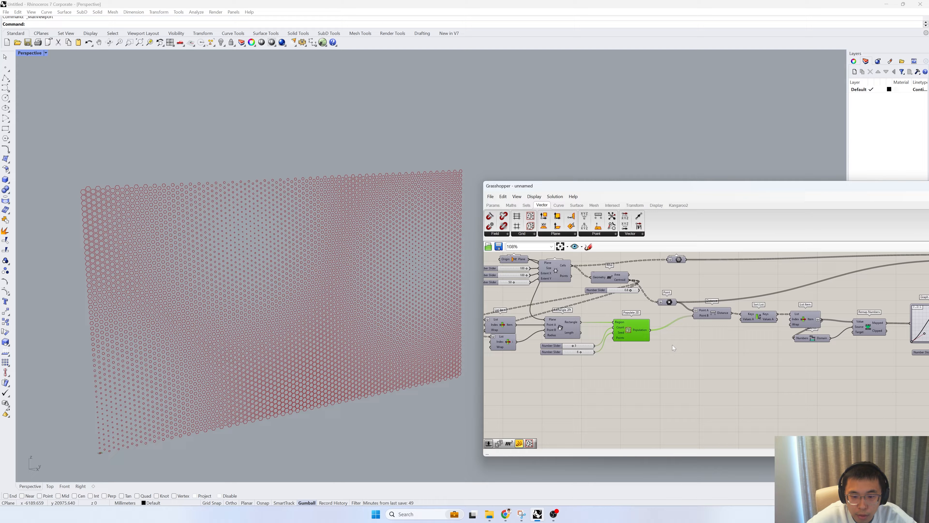
pyautogui.rightClick(672, 345)
pyautogui.press('Escape')
pyautogui.scroll(3, 537, 334)
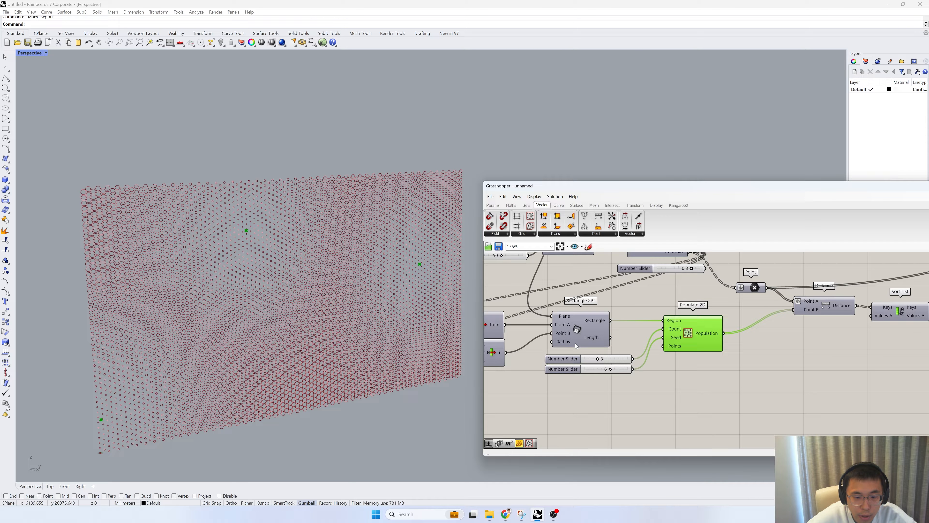
pyautogui.scroll(4, 596, 356)
pyautogui.moveTo(598, 367)
pyautogui.mouseDown()
pyautogui.moveTo(630, 368)
pyautogui.moveTo(592, 373)
pyautogui.mouseUp()
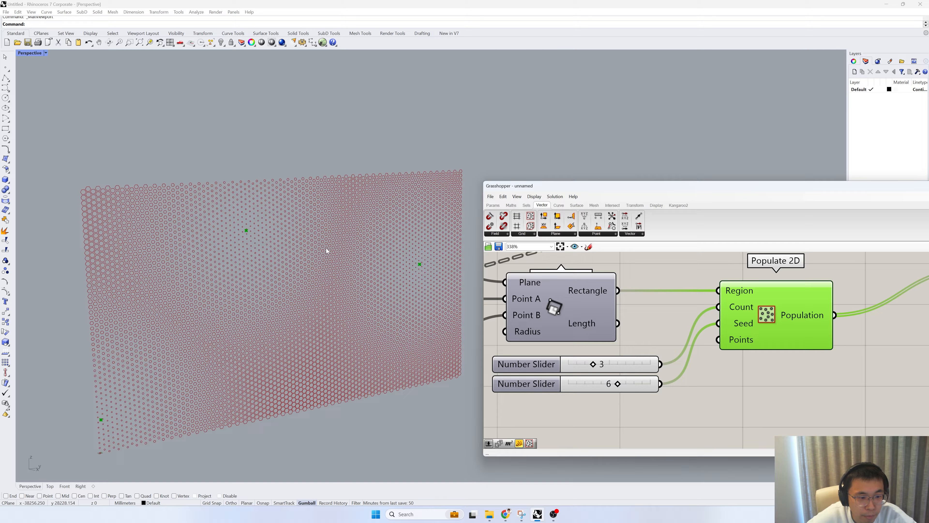
# Examine the scaled hexagons around an attractor point and trace the Remap Numbers, Graph Mapper and Multiplication chain behind them.
pyautogui.scroll(-3, 575, 387)
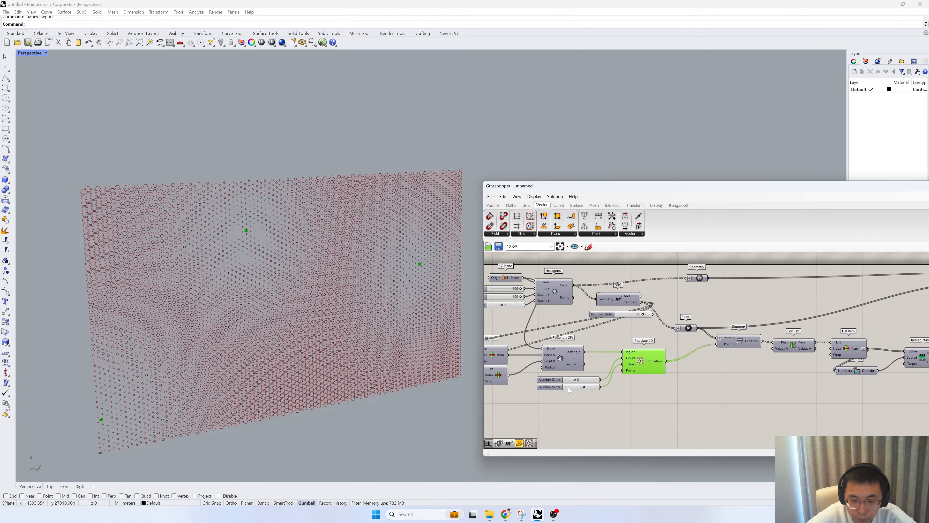
pyautogui.scroll(2, 569, 388)
pyautogui.moveTo(608, 386); pyautogui.dragTo(595, 392)
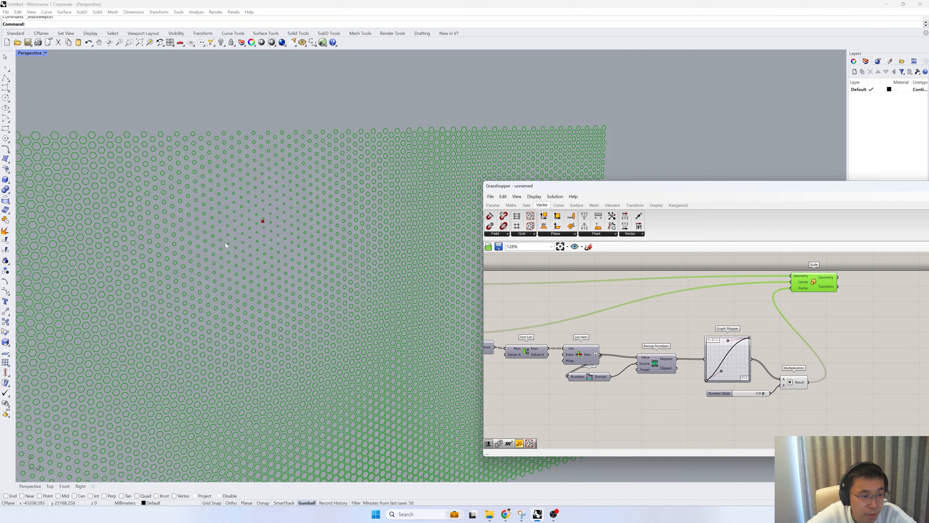
pyautogui.scroll(4, 716, 342)
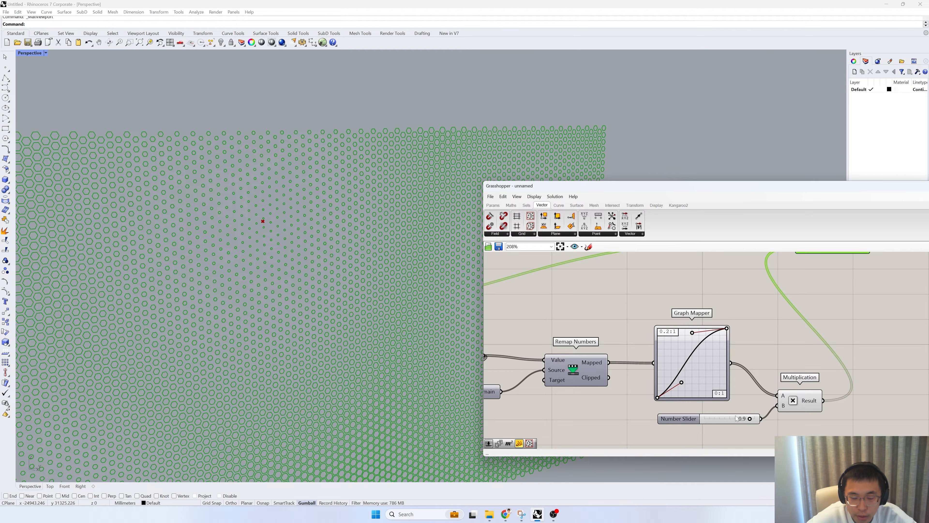
pyautogui.scroll(-5, 365, 262)
pyautogui.moveTo(583, 330); pyautogui.dragTo(903, 332, button='right')
pyautogui.scroll(-3, 757, 331)
# Switch from the Perspective view to a maximized Right view showing the whole hexagon panel.
pyautogui.moveTo(351, 278); pyautogui.dragTo(315, 280, button='right')
pyautogui.doubleClick(30, 53)
pyautogui.doubleClick(442, 270)
pyautogui.scroll(-15, 198, 321)
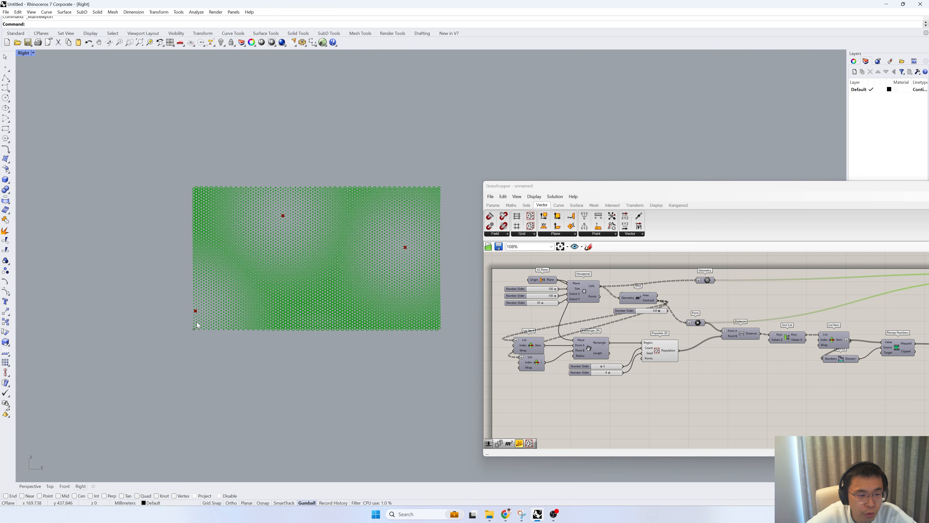
# Draw a four-point control point curve that dips from beyond the panel's left side and exits over its top edge.
pyautogui.scroll(6, 238, 284)
pyautogui.click(6, 88)
pyautogui.click(77, 216)
pyautogui.click(185, 275)
pyautogui.click(281, 247)
pyautogui.click(340, 158)
pyautogui.press('Return')
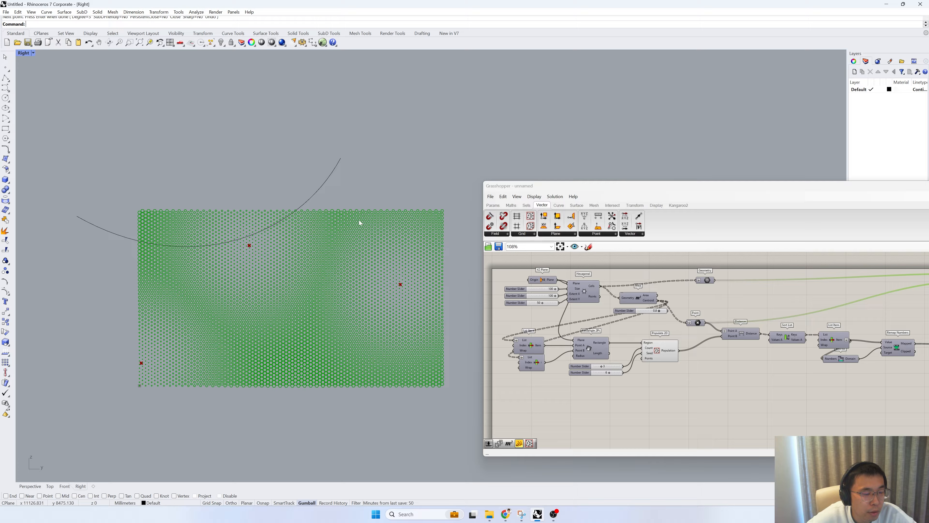
# Draw a second four-point curve arching across the panel's lower-left corner and ending below its bottom edge.
pyautogui.scroll(-4, 179, 291)
pyautogui.press('Return')
pyautogui.click(128, 327)
pyautogui.click(174, 315)
pyautogui.click(229, 314)
pyautogui.click(257, 358)
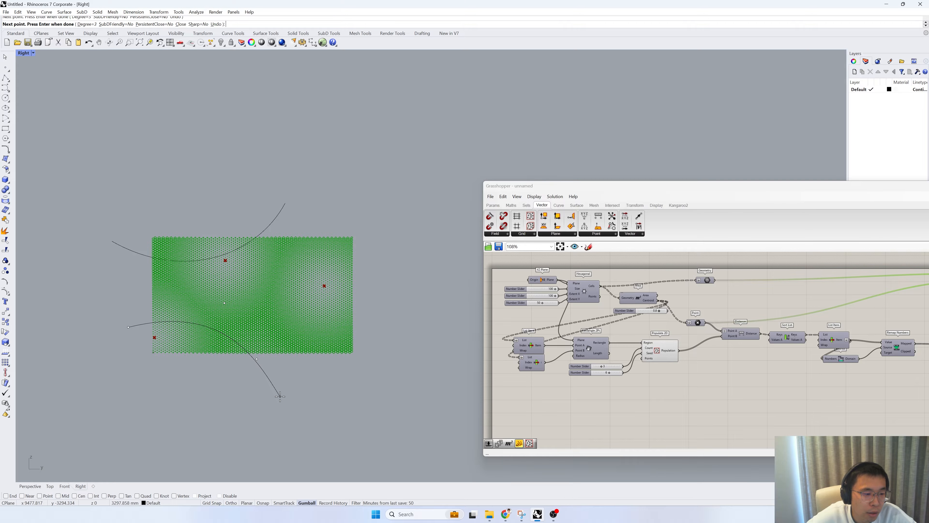
pyautogui.press('Return')
# Draw a third four-point curve rising from below the panel's right half and bending out past its right side.
pyautogui.press('Return')
pyautogui.click(312, 357)
pyautogui.click(296, 295)
pyautogui.click(321, 233)
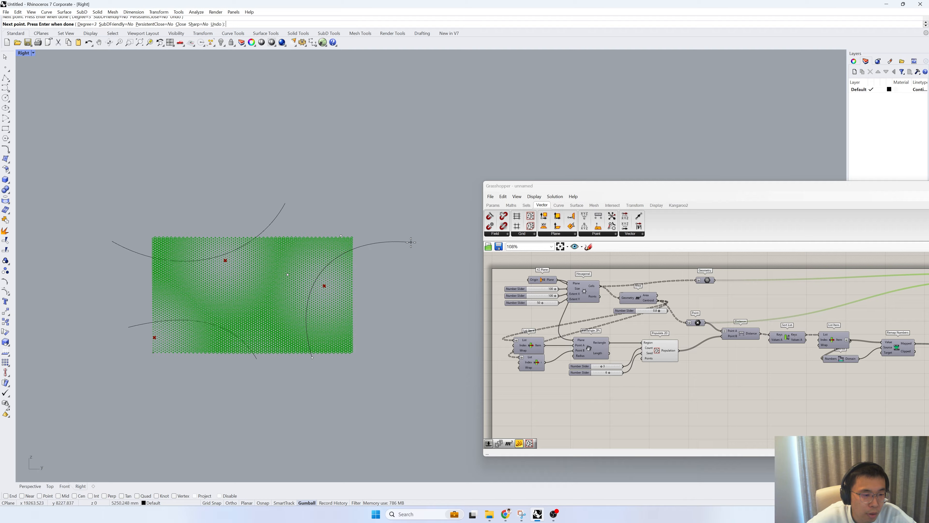
pyautogui.click(411, 242)
pyautogui.press('Return')
# Add a Curve parameter below Populate 2D and reference the three drawn curves in it.
pyautogui.moveTo(676, 393); pyautogui.dragTo(654, 354, button='right')
pyautogui.doubleClick(654, 354)
pyautogui.write('curve')
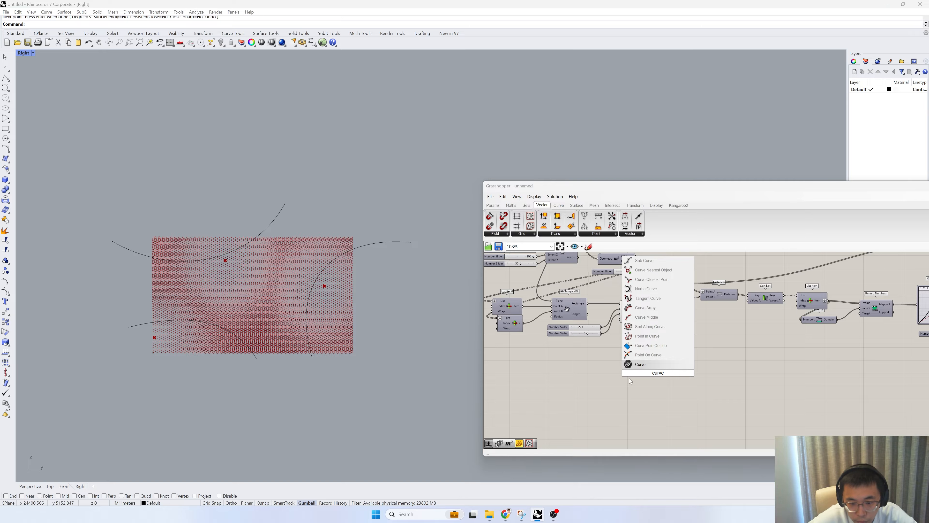
pyautogui.press('Return')
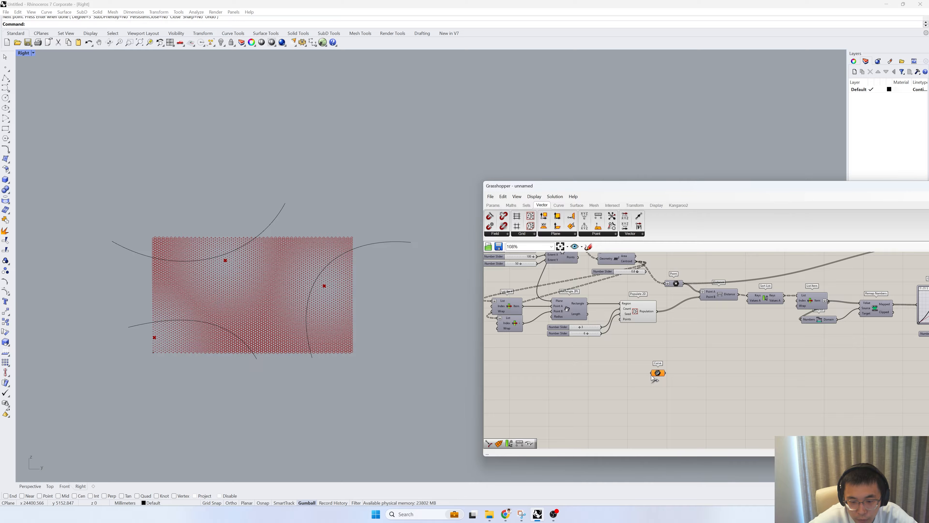
pyautogui.rightClick(656, 372)
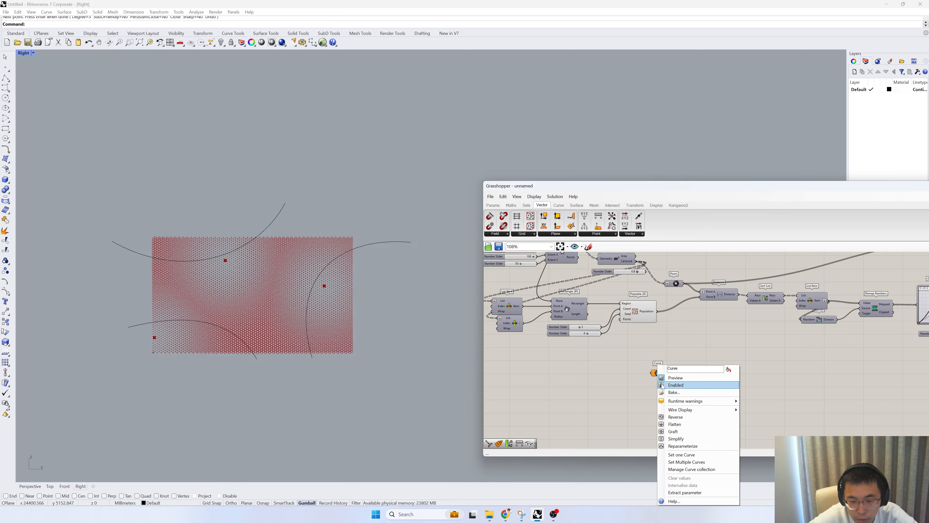
pyautogui.click(697, 462)
pyautogui.moveTo(452, 370); pyautogui.dragTo(199, 249)
pyautogui.press('Return')
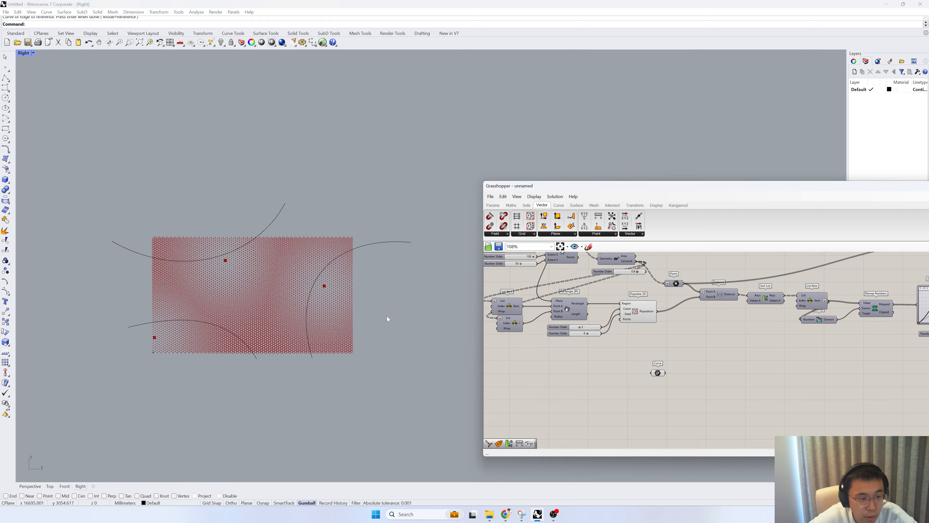
# Select the Curve parameter and examine how the three referenced curves cross the hexagon pattern.
pyautogui.click(657, 372)
pyautogui.scroll(4, 621, 373)
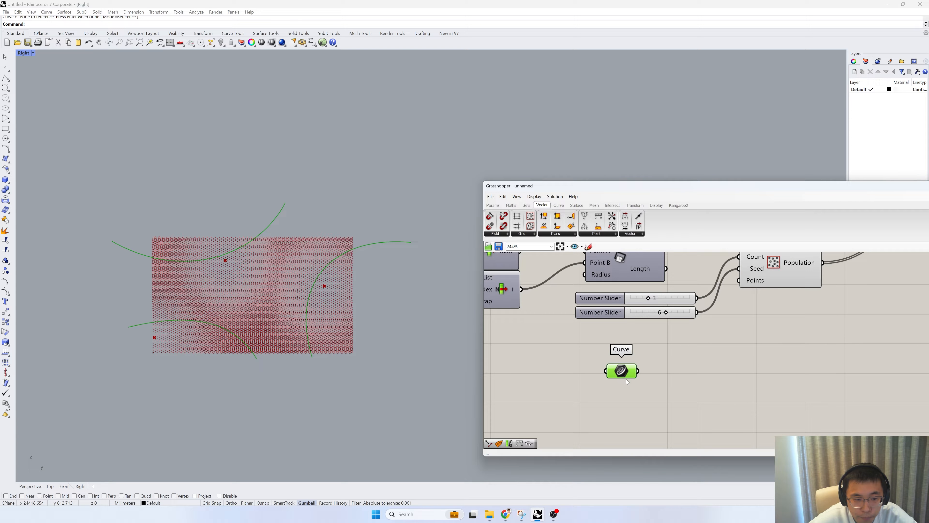
pyautogui.moveTo(624, 375); pyautogui.dragTo(620, 375)
pyautogui.scroll(4, 253, 290)
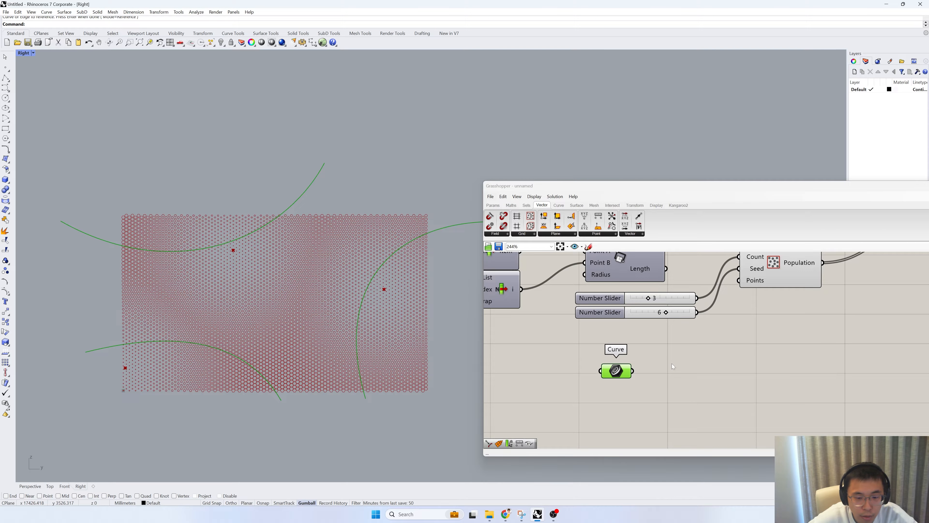
pyautogui.click(644, 387)
pyautogui.moveTo(640, 376); pyautogui.dragTo(607, 386, button='right')
pyautogui.scroll(-3, 603, 386)
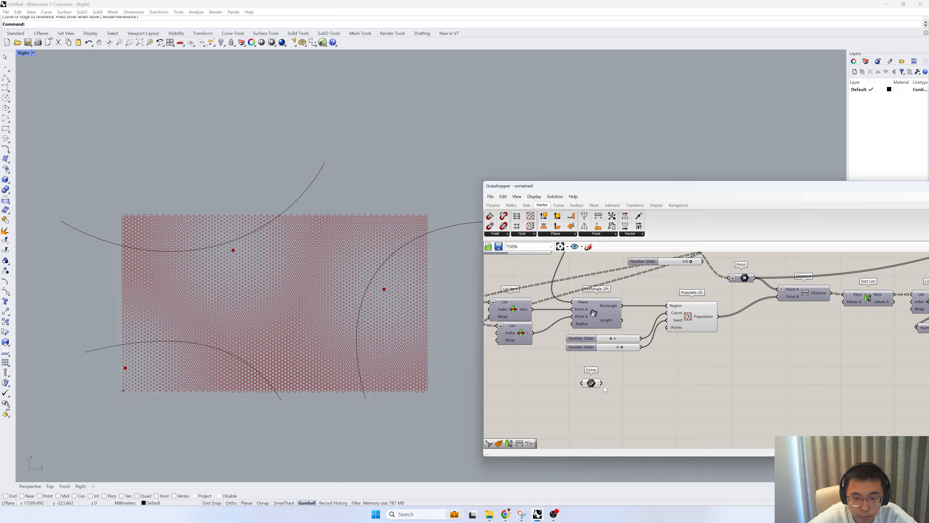
pyautogui.scroll(2, 603, 386)
pyautogui.scroll(2, 313, 300)
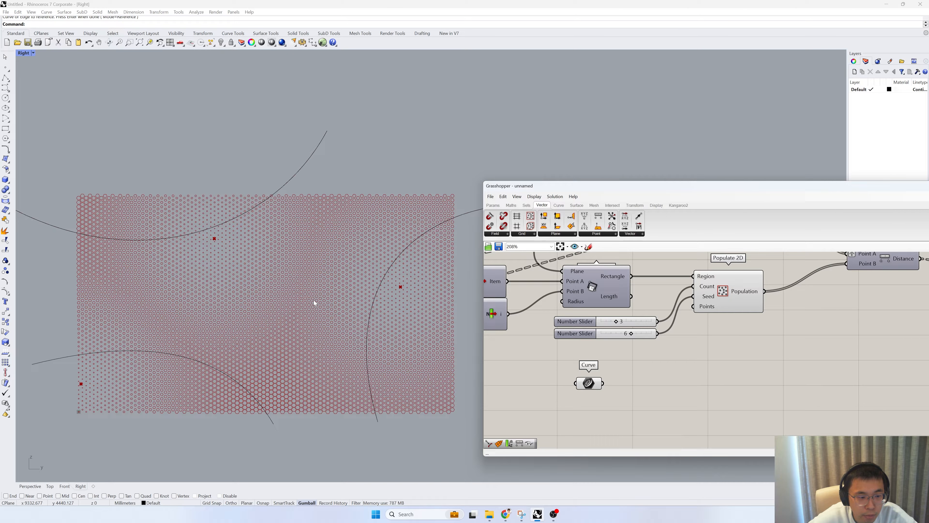
pyautogui.scroll(1, 364, 289)
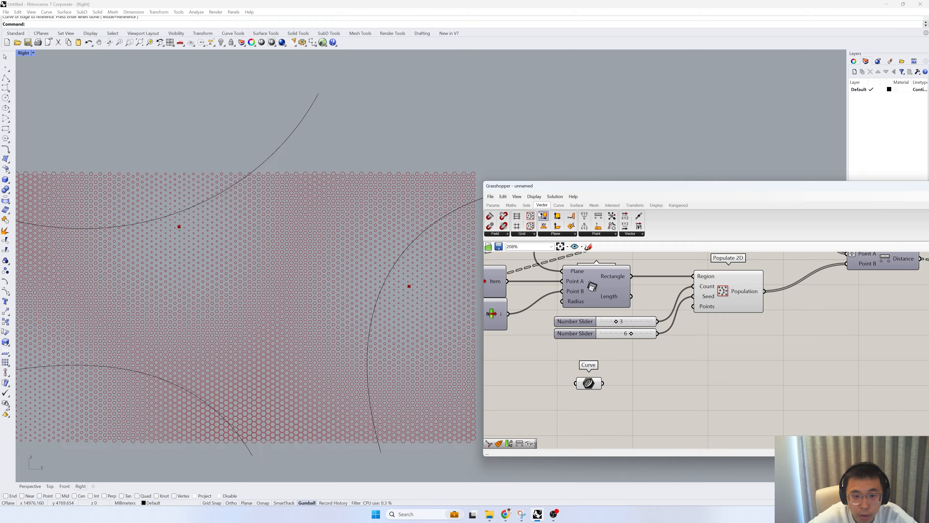
# Add a Curve Closest Point component and place it below the Distance component.
pyautogui.click(558, 205)
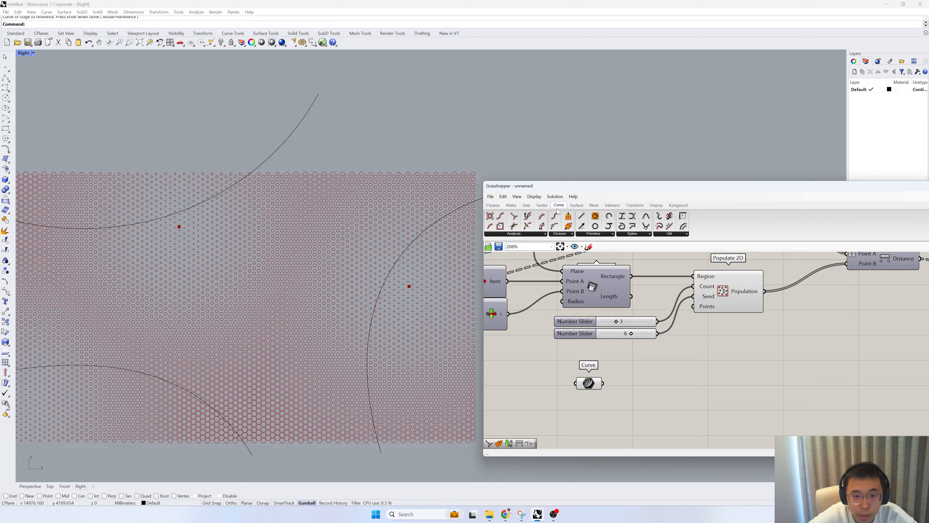
pyautogui.click(526, 234)
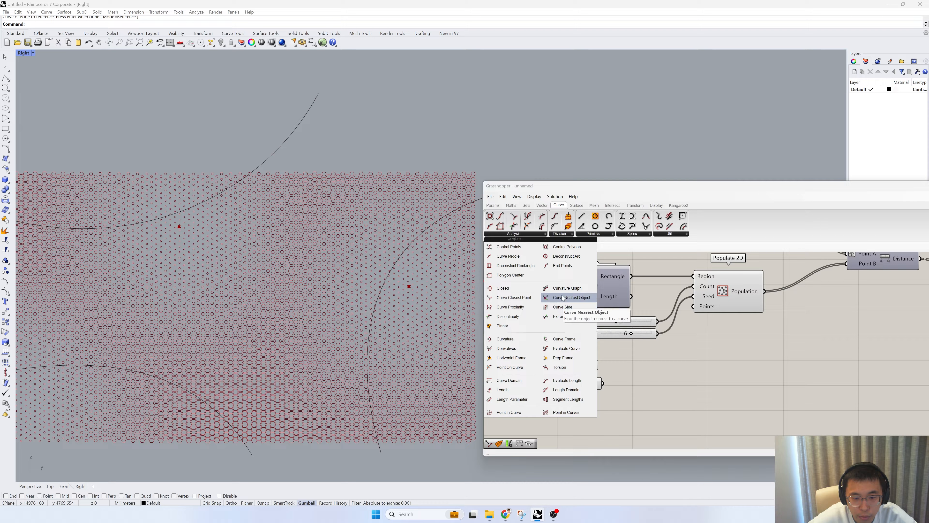
pyautogui.moveTo(514, 297); pyautogui.dragTo(638, 371)
pyautogui.scroll(-3, 638, 371)
pyautogui.moveTo(638, 370); pyautogui.dragTo(569, 386, button='right')
pyautogui.moveTo(569, 385); pyautogui.dragTo(708, 362)
# Connect the Point and Curve parameters to the matching inputs of Curve Closest Point and graft its Point input.
pyautogui.moveTo(678, 303); pyautogui.dragTo(688, 358)
pyautogui.moveTo(539, 393); pyautogui.dragTo(688, 367)
pyautogui.scroll(5, 703, 359)
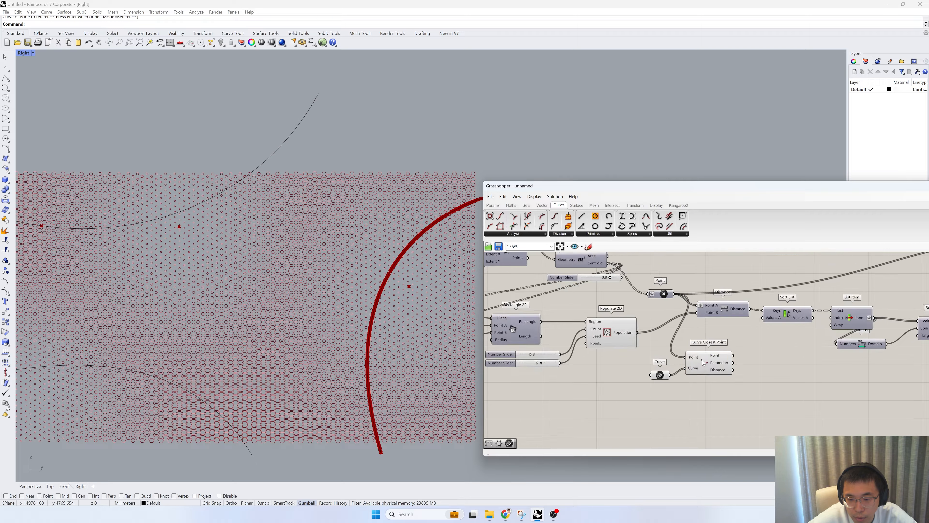
pyautogui.rightClick(690, 354)
pyautogui.click(721, 414)
pyautogui.scroll(-3, 332, 344)
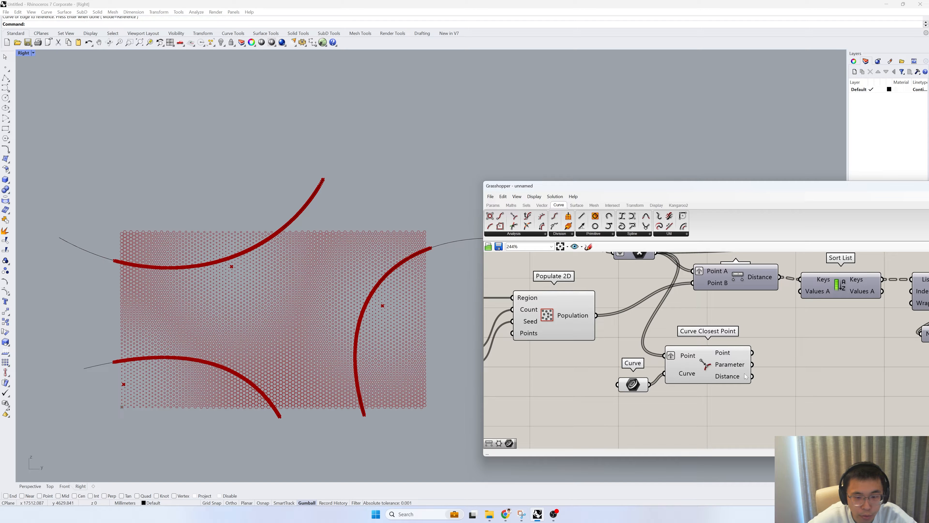
# Replace the Sort List's Keys input with the Distance output of Curve Closest Point.
pyautogui.moveTo(880, 312); pyautogui.dragTo(752, 312, button='right')
pyautogui.scroll(-1, 752, 312)
pyautogui.click(727, 299)
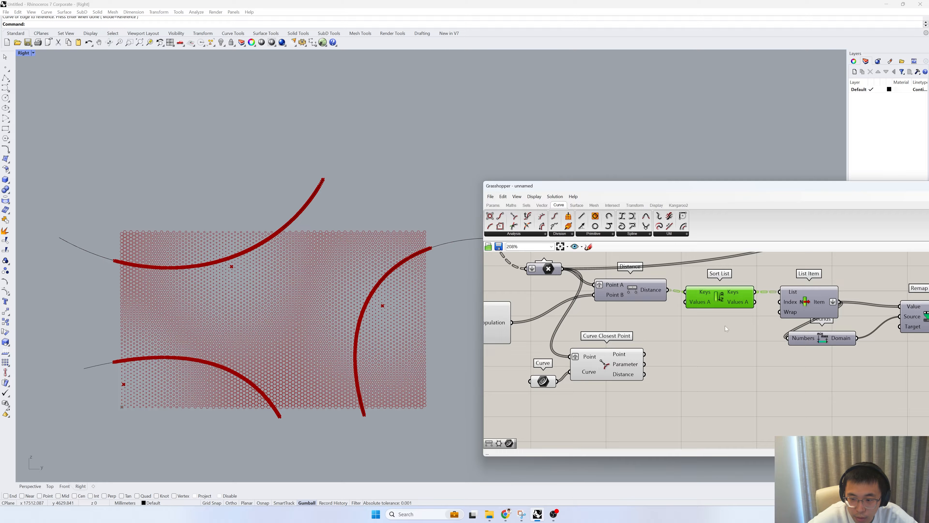
pyautogui.scroll(-2, 745, 324)
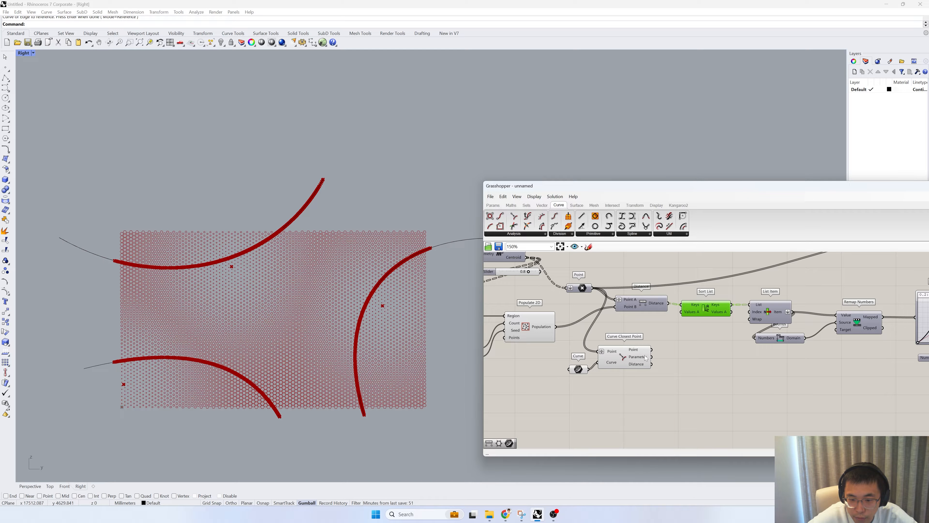
pyautogui.moveTo(651, 365); pyautogui.dragTo(686, 309)
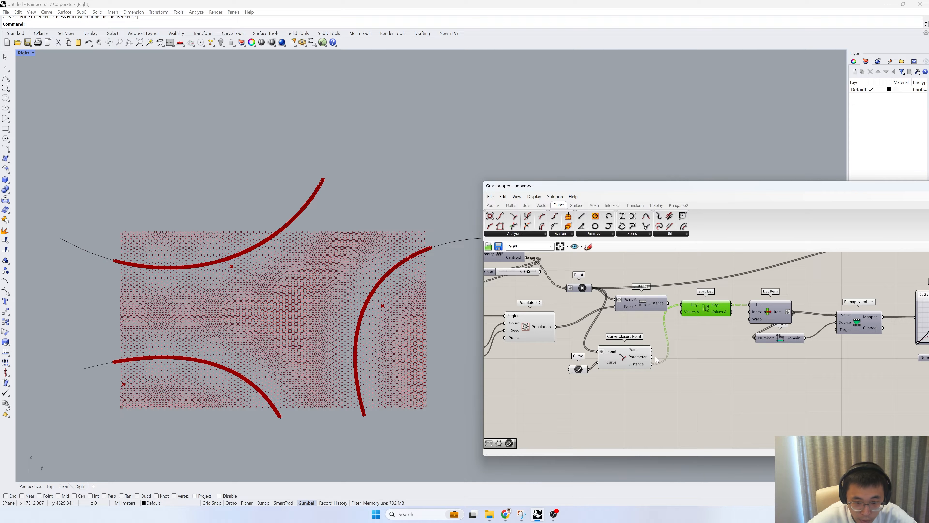
# Select the attractor components and reshape the upper-left attractor curve by moving its middle control point down.
pyautogui.scroll(-3, 654, 360)
pyautogui.moveTo(650, 371); pyautogui.dragTo(549, 338)
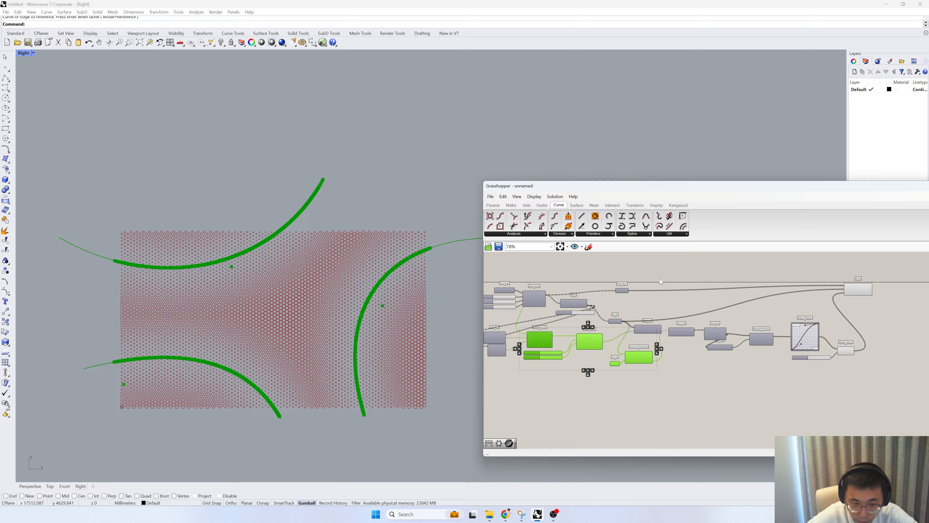
pyautogui.scroll(2, 421, 300)
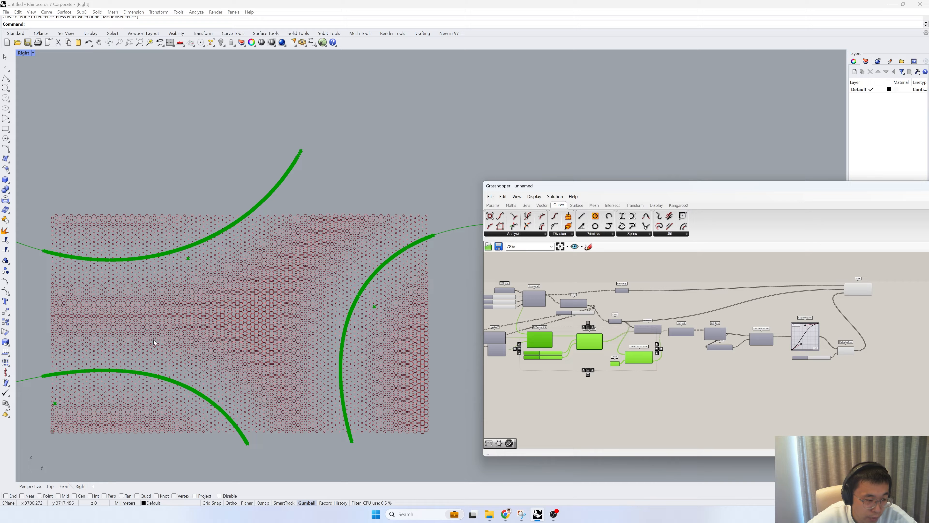
pyautogui.scroll(-2, 311, 299)
pyautogui.moveTo(245, 270); pyautogui.dragTo(191, 223)
pyautogui.click(149, 298)
pyautogui.moveTo(150, 287); pyautogui.dragTo(150, 312)
# Shift the middle control point of the right-hand attractor curve slightly to adjust its bend.
pyautogui.click(415, 245)
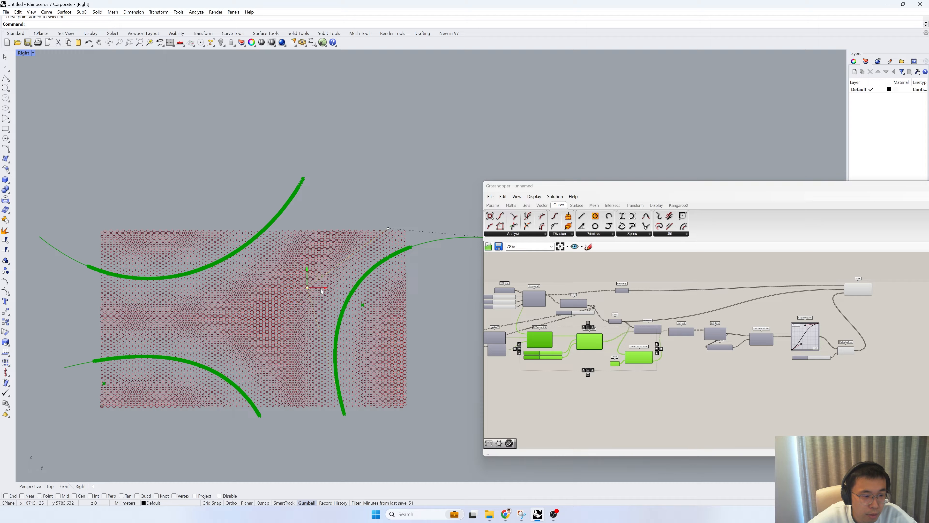
pyautogui.click(306, 287)
pyautogui.moveTo(321, 292)
pyautogui.mouseDown()
pyautogui.moveTo(257, 293)
pyautogui.moveTo(329, 298)
pyautogui.mouseUp()
pyautogui.scroll(-3, 400, 282)
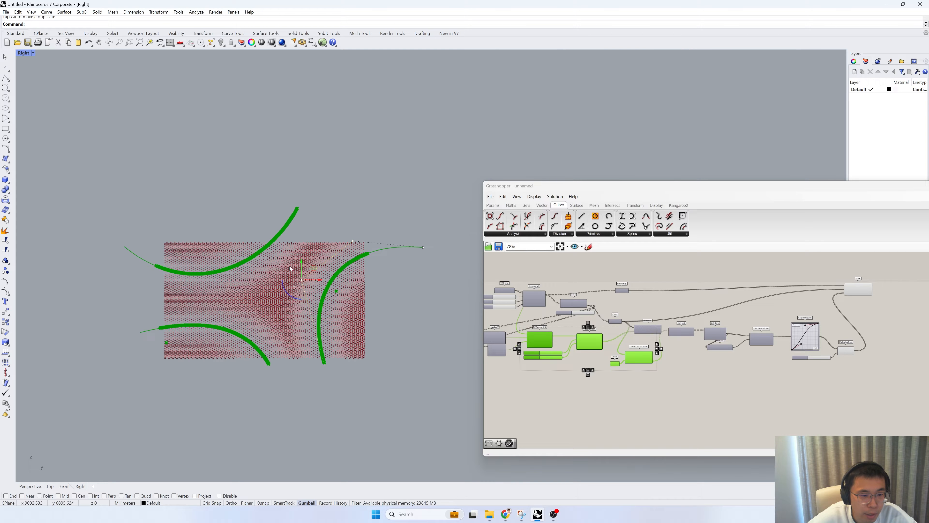
# Move the whole right-hand attractor curve down across the hexagon pattern.
pyautogui.click(369, 252)
pyautogui.moveTo(370, 288); pyautogui.dragTo(371, 322)
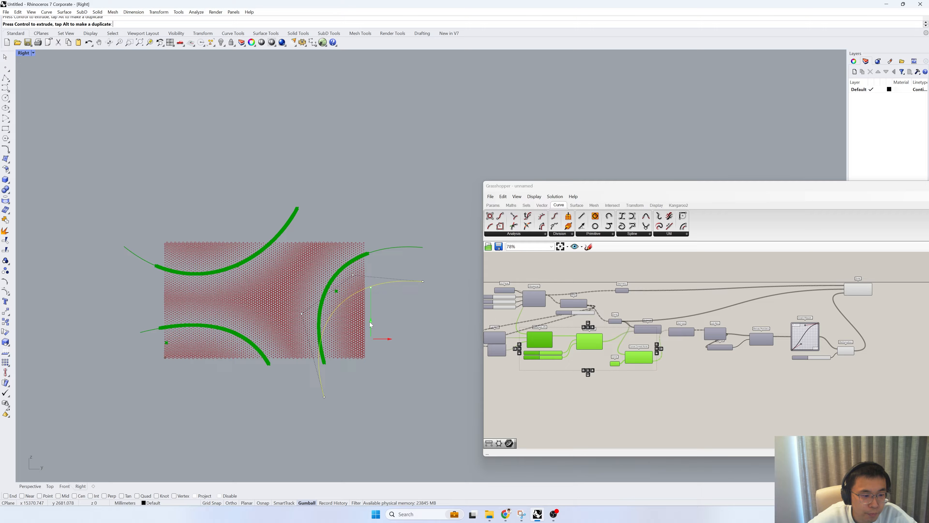
pyautogui.click(242, 302)
pyautogui.moveTo(209, 336); pyautogui.dragTo(200, 317)
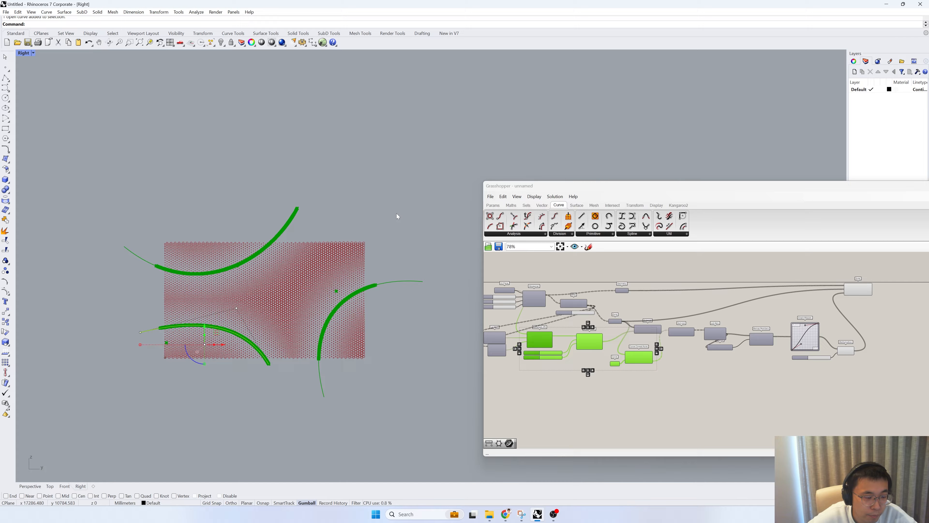
pyautogui.click(396, 213)
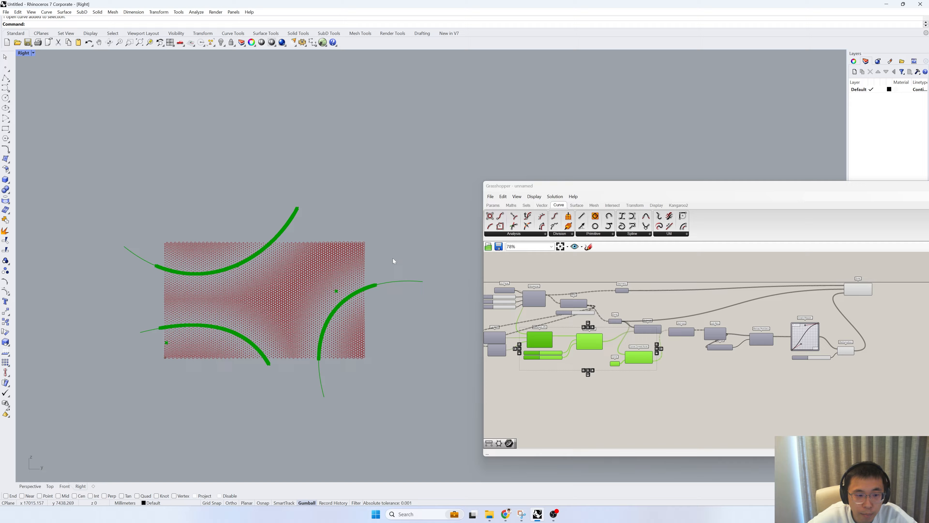
# Switch to the maximized Perspective view and hide the three attractor curves in the Rhino model.
pyautogui.doubleClick(24, 54)
pyautogui.doubleClick(449, 56)
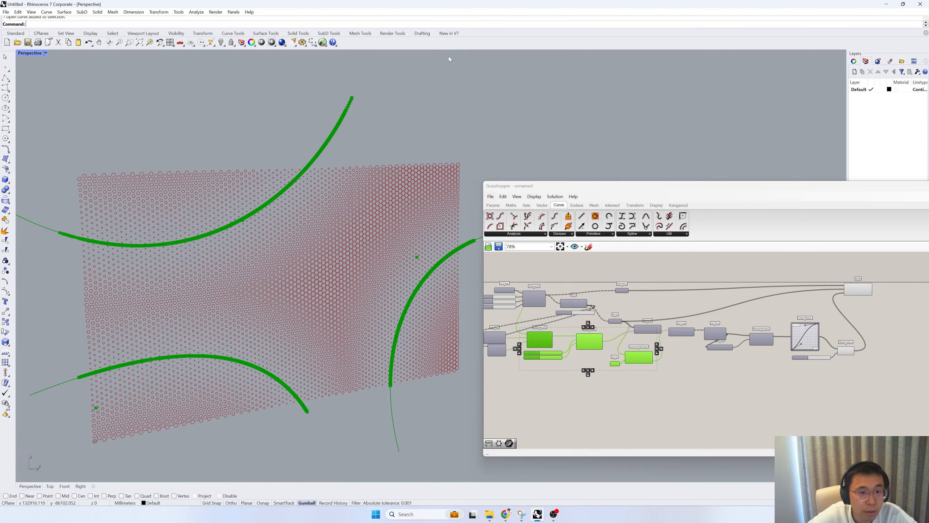
pyautogui.scroll(-4, 401, 229)
pyautogui.moveTo(455, 346); pyautogui.dragTo(153, 179)
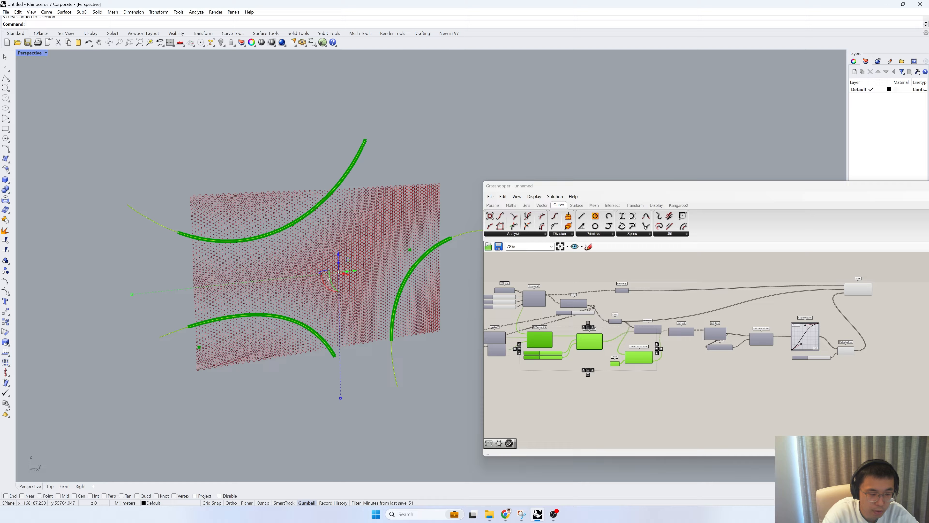
pyautogui.hotkey('ctrl', 'h')
# Turn off the preview of all components from the hexagon grid through List Item, leaving the scaled hexagons displayed.
pyautogui.click(703, 301)
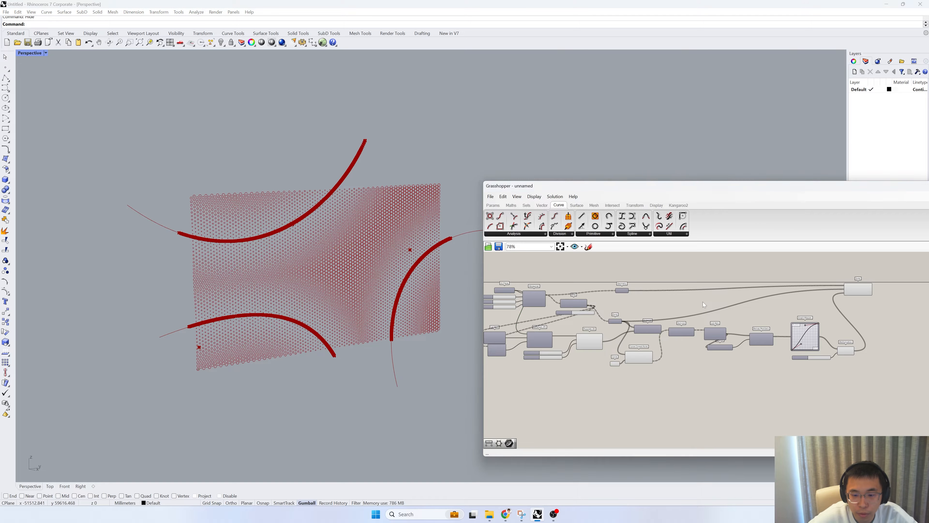
pyautogui.scroll(-2, 721, 329)
pyautogui.moveTo(721, 368); pyautogui.dragTo(566, 254)
pyautogui.scroll(2, 384, 247)
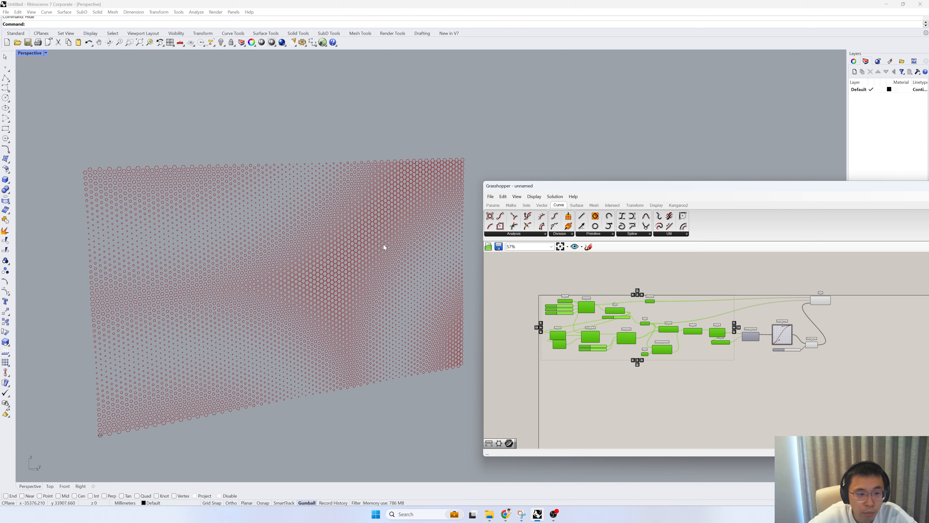
pyautogui.scroll(2, 402, 293)
pyautogui.scroll(5, 749, 315)
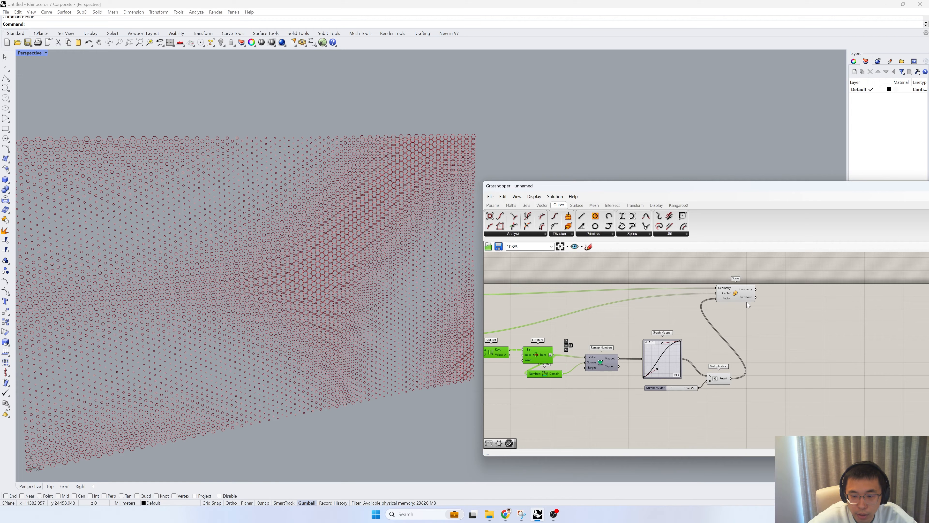
# Move the Geometry parameter to just above the Scale component and turn its preview on.
pyautogui.moveTo(738, 345); pyautogui.dragTo(856, 361, button='right')
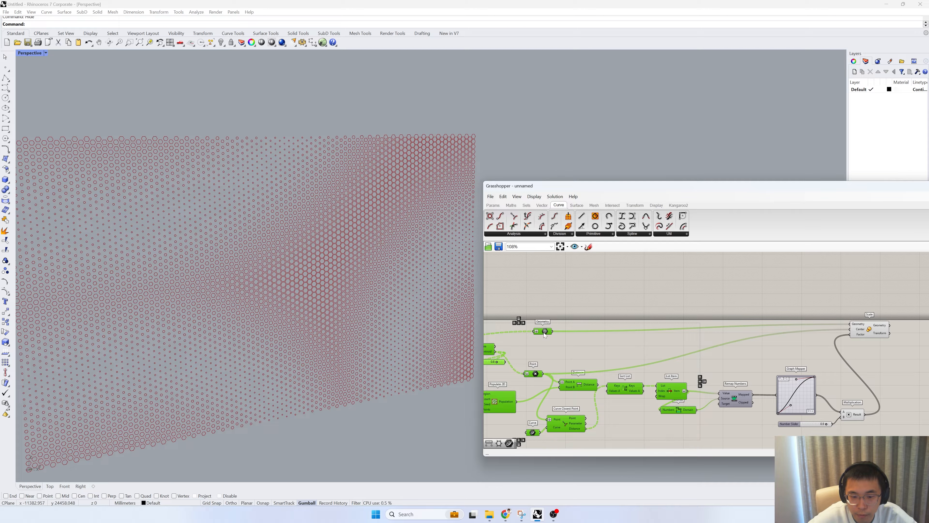
pyautogui.click(544, 331)
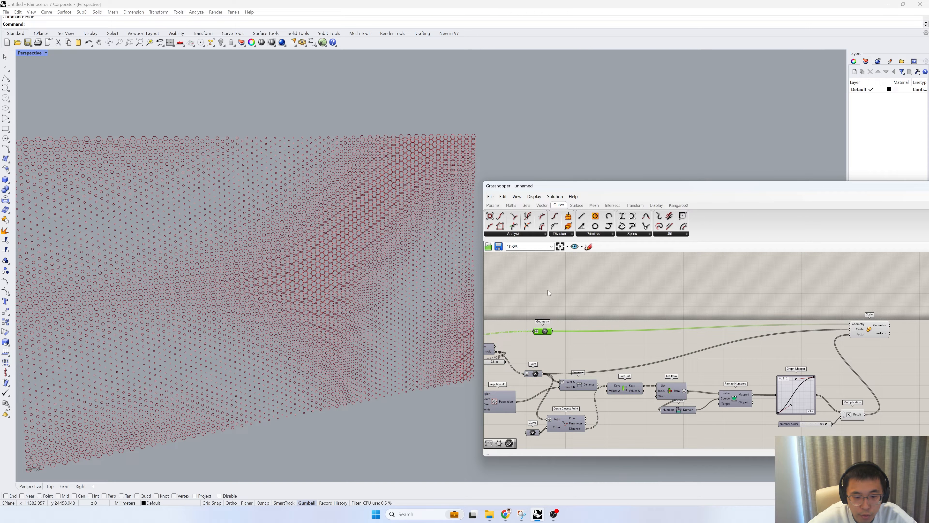
pyautogui.moveTo(547, 328); pyautogui.dragTo(858, 302)
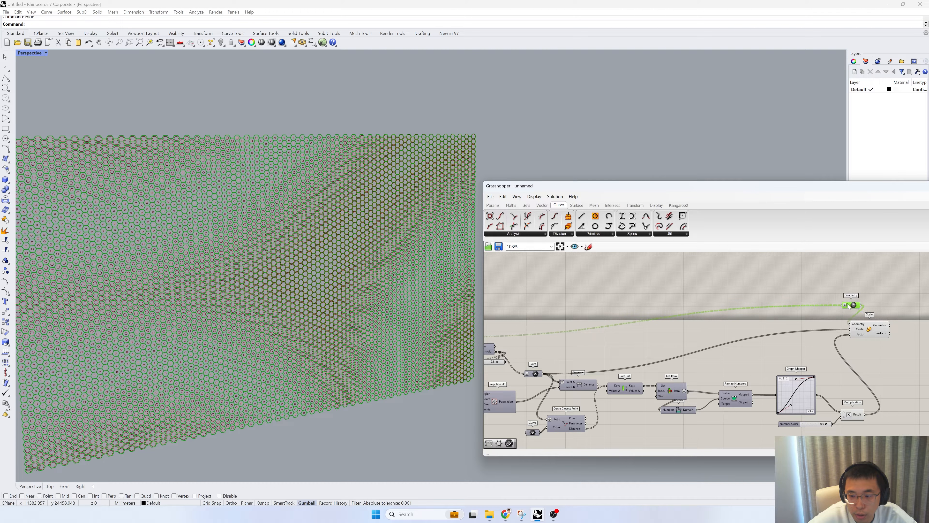
# Select the Scale component and examine how its scaled hexagons sit inside the original cells.
pyautogui.scroll(4, 671, 318)
pyautogui.click(654, 333)
pyautogui.scroll(2, 619, 305)
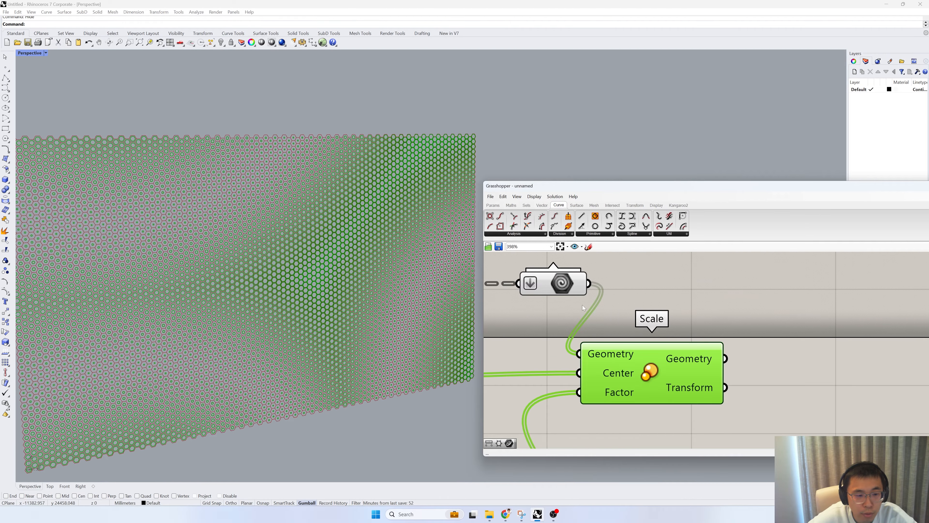
pyautogui.scroll(6, 331, 254)
pyautogui.scroll(2, 329, 253)
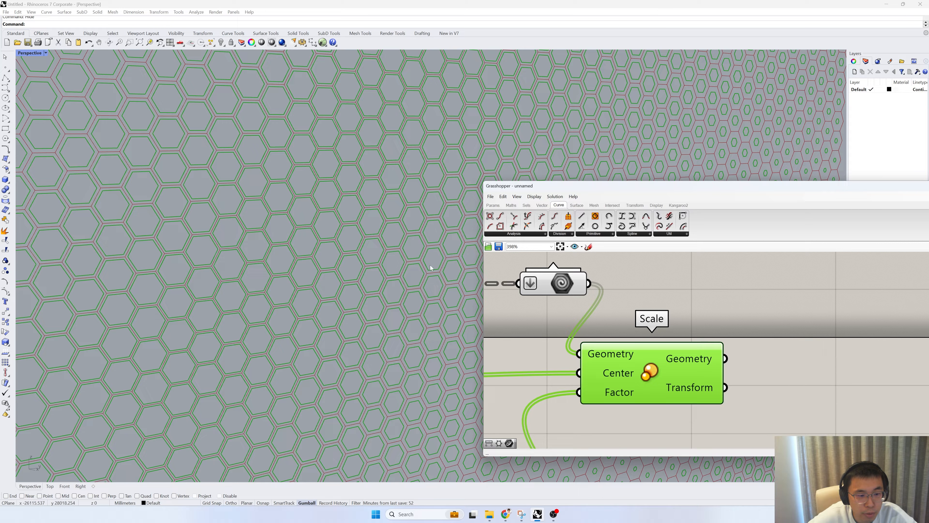
pyautogui.moveTo(632, 271); pyautogui.dragTo(642, 291, button='right')
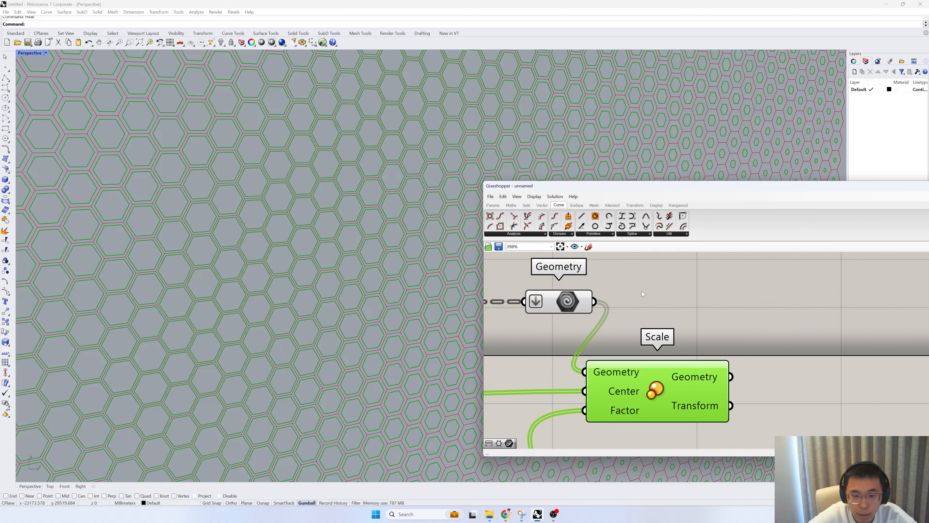
# Add a Boundary Surfaces component to the right of the Geometry parameter.
pyautogui.click(576, 205)
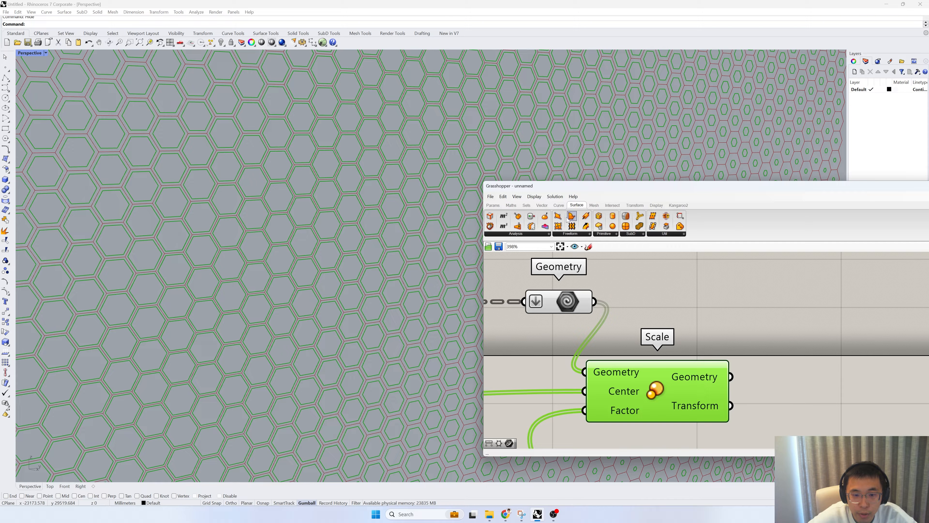
pyautogui.moveTo(559, 217); pyautogui.dragTo(881, 312)
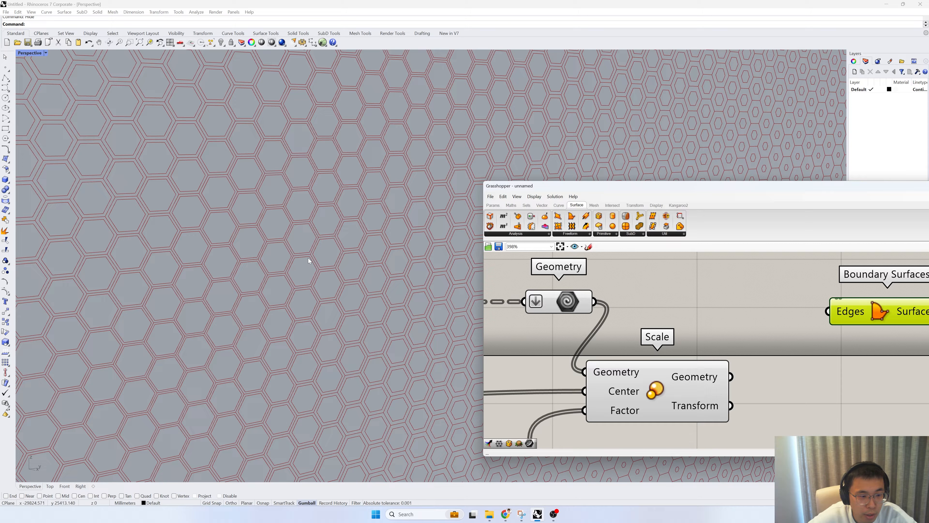
pyautogui.scroll(-10, 270, 299)
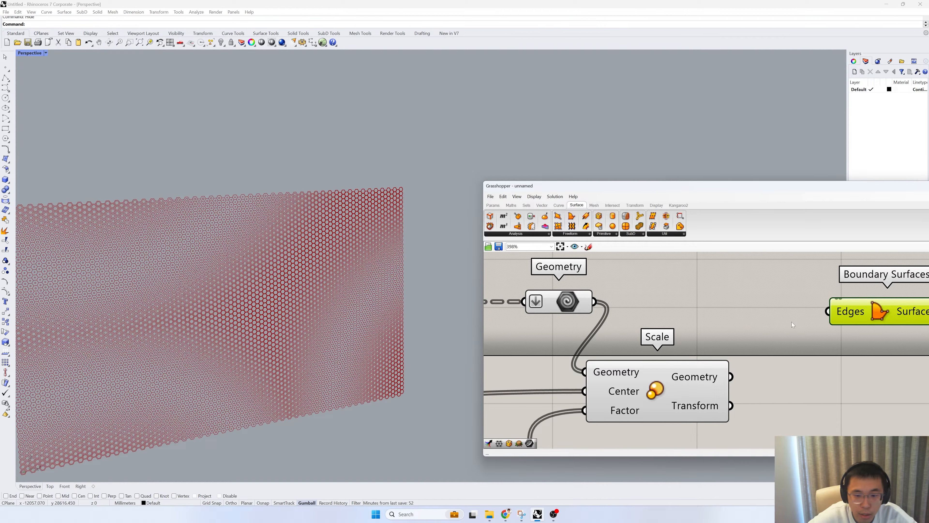
# Add a Merge component between Scale and Boundary Surfaces, shifting Boundary Surfaces right to make room.
pyautogui.moveTo(757, 318); pyautogui.dragTo(708, 314, button='right')
pyautogui.doubleClick(708, 314)
pyautogui.write('merge')
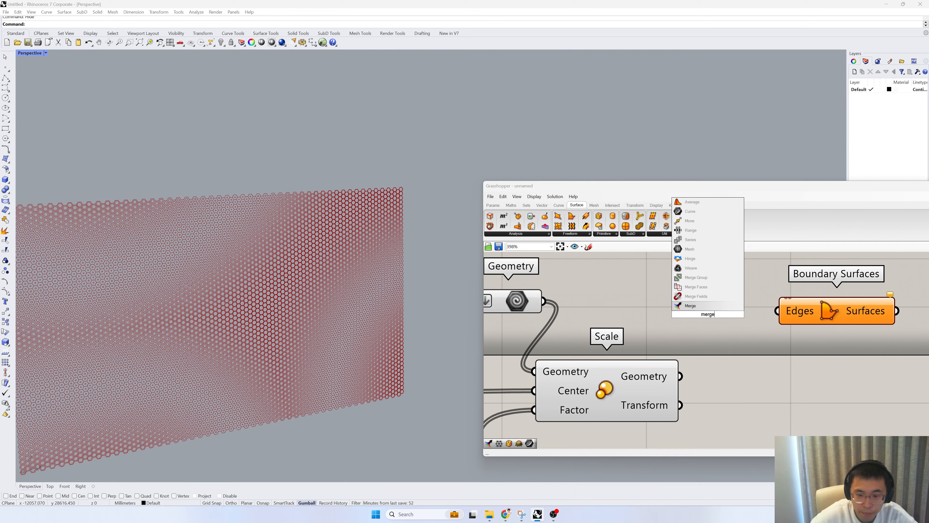
pyautogui.click(705, 309)
pyautogui.moveTo(705, 309); pyautogui.dragTo(698, 318, button='right')
pyautogui.moveTo(818, 318); pyautogui.dragTo(899, 317)
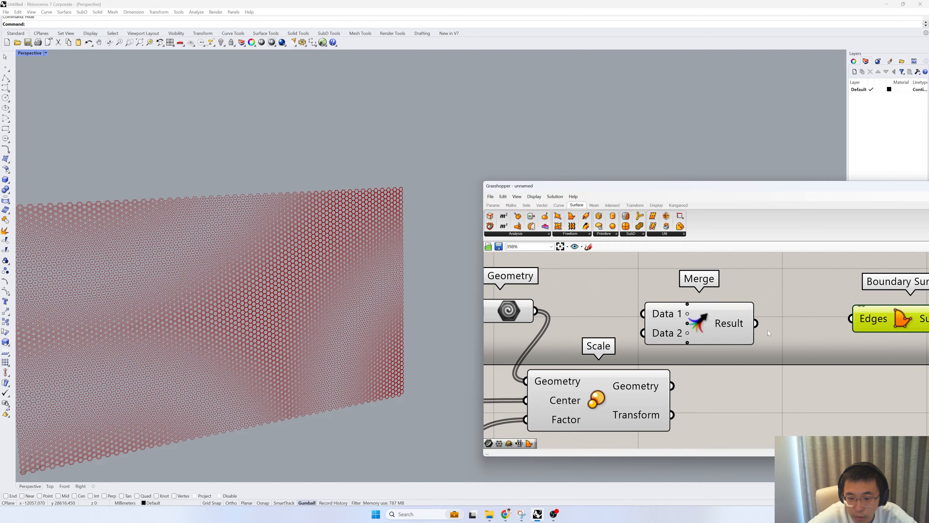
pyautogui.moveTo(708, 322); pyautogui.dragTo(725, 325, button='right')
pyautogui.click(724, 325)
pyautogui.moveTo(726, 328); pyautogui.dragTo(781, 325)
# Graft the Data 1 and Data 2 inputs of the Merge component.
pyautogui.rightClick(744, 315)
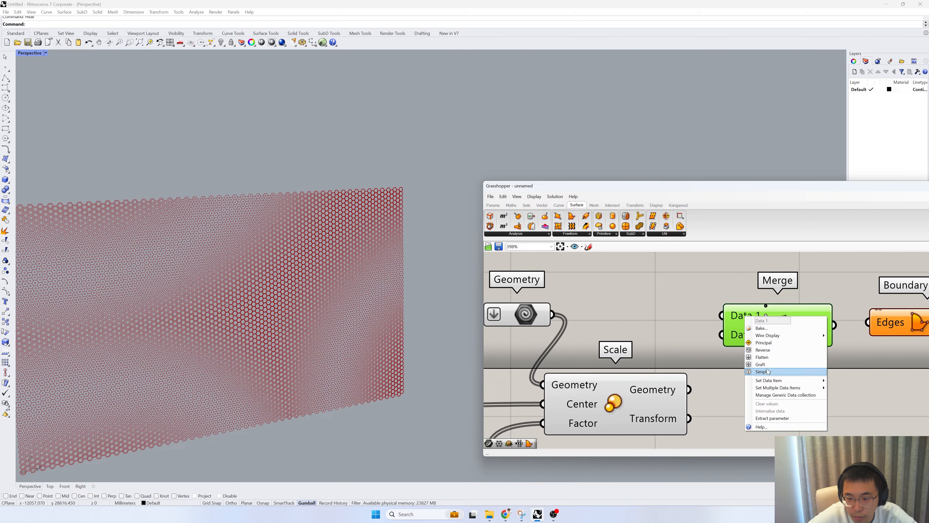
pyautogui.click(761, 367)
pyautogui.rightClick(740, 335)
pyautogui.click(756, 386)
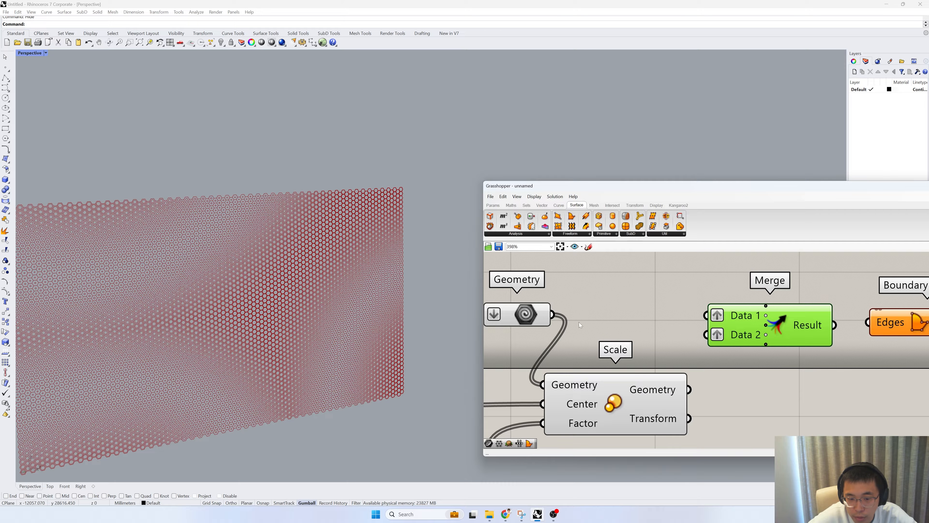
# Connect the Geometry parameter to Merge's Data 1 and Scale's Geometry output to Data 2, and check the result's tree structure.
pyautogui.moveTo(553, 315); pyautogui.dragTo(705, 315)
pyautogui.moveTo(689, 389); pyautogui.dragTo(706, 334)
pyautogui.moveTo(735, 347); pyautogui.dragTo(598, 362, button='right')
pyautogui.moveTo(677, 340)
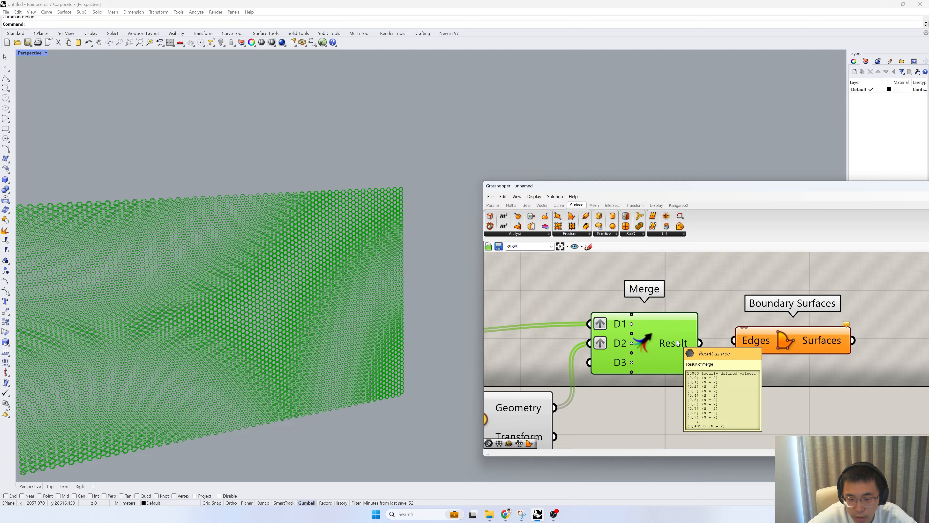
# Connect Merge's Result to the Edges input of Boundary Surfaces and inspect the hexagonal frame surfaces.
pyautogui.scroll(8, 290, 322)
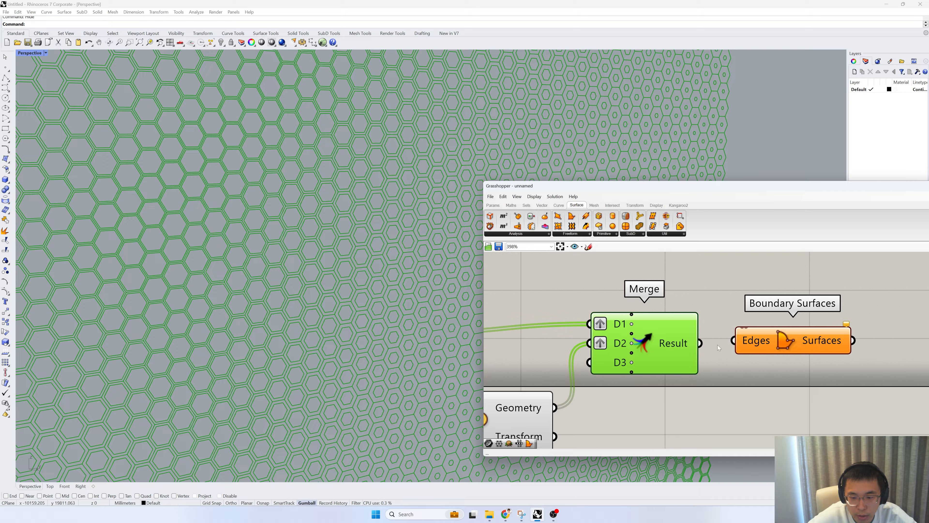
pyautogui.moveTo(700, 343); pyautogui.dragTo(733, 340)
pyautogui.scroll(-8, 341, 298)
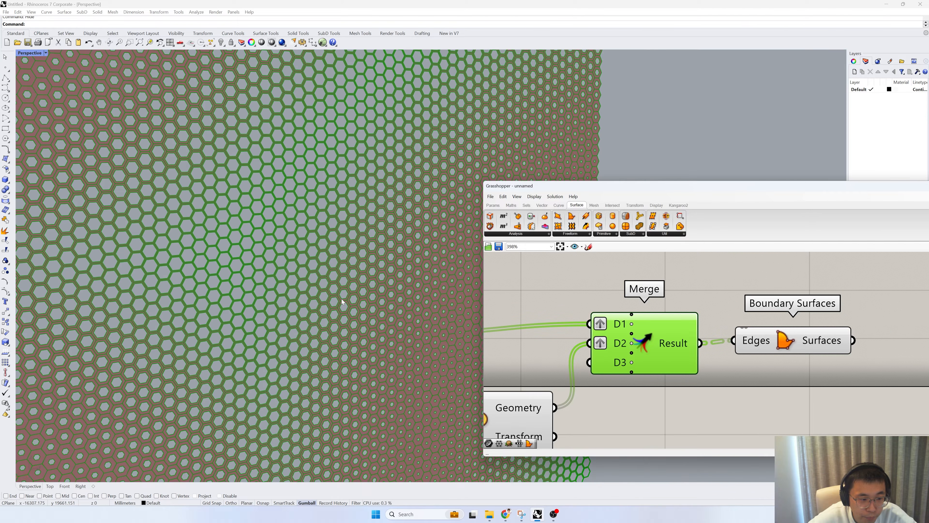
pyautogui.scroll(-4, 341, 298)
pyautogui.scroll(2, 323, 316)
pyautogui.moveTo(401, 326); pyautogui.dragTo(397, 304, button='right')
pyautogui.scroll(4, 397, 304)
pyautogui.click(803, 373)
# Add an Extrude component to the right of Boundary Surfaces.
pyautogui.scroll(-5, 803, 368)
pyautogui.moveTo(829, 359); pyautogui.dragTo(707, 360, button='right')
pyautogui.click(684, 355)
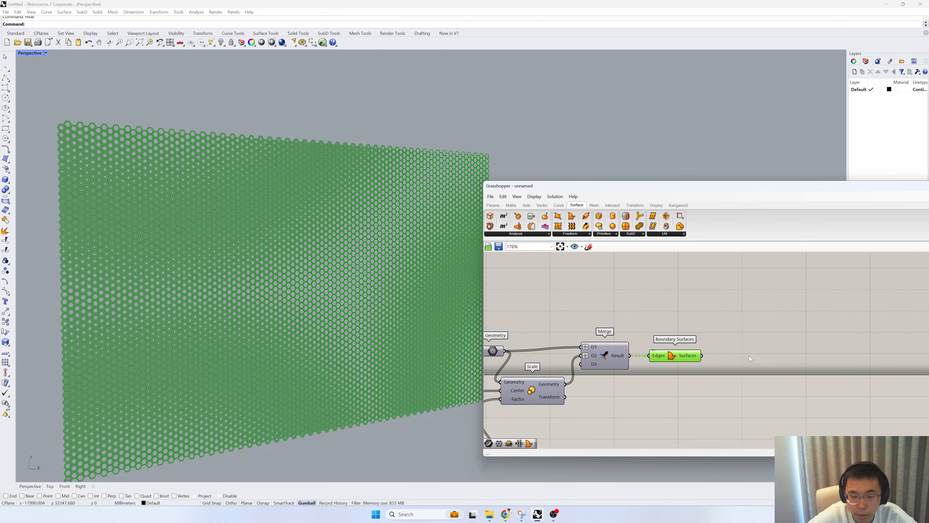
pyautogui.doubleClick(750, 359)
pyautogui.write('extrude')
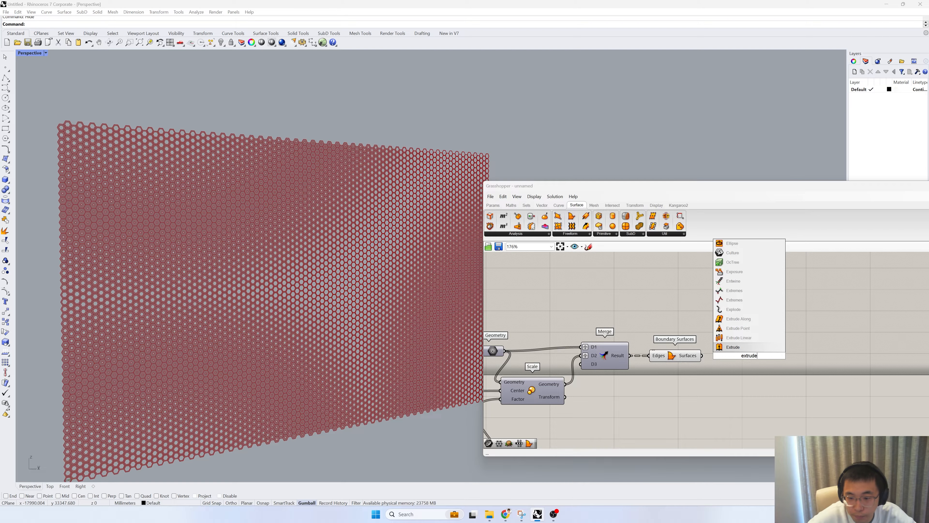
pyautogui.click(737, 348)
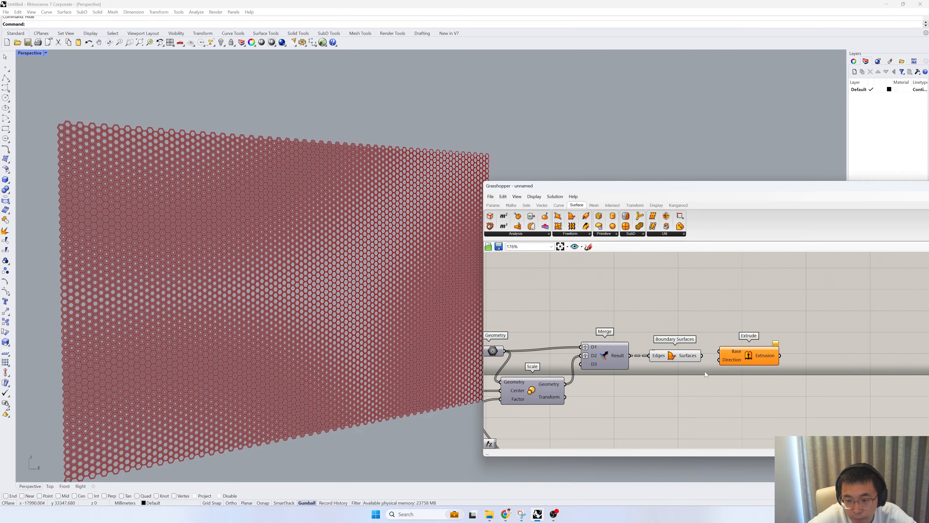
pyautogui.scroll(3, 703, 370)
# Add a Unit X vector component below Boundary Surfaces.
pyautogui.doubleClick(667, 413)
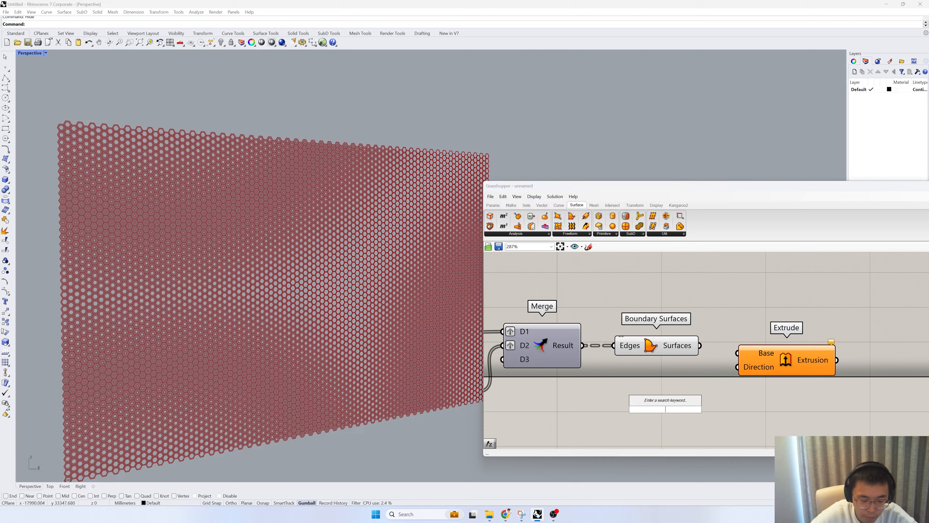
pyautogui.write('unit')
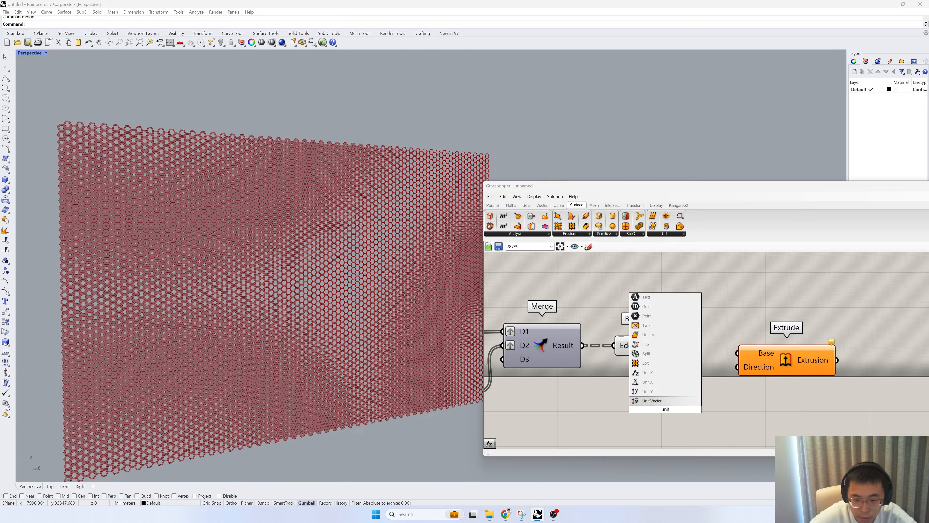
pyautogui.click(665, 383)
# Add a number slider set to 10 and connect it to the Factor input of Unit X.
pyautogui.doubleClick(579, 408)
pyautogui.write('0.')
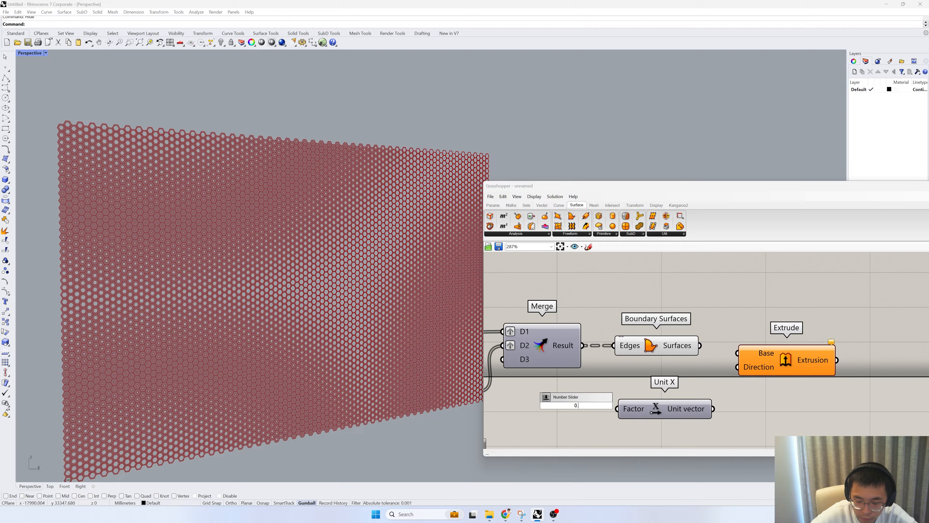
pyautogui.press('BackSpace')
pyautogui.press('BackSpace')
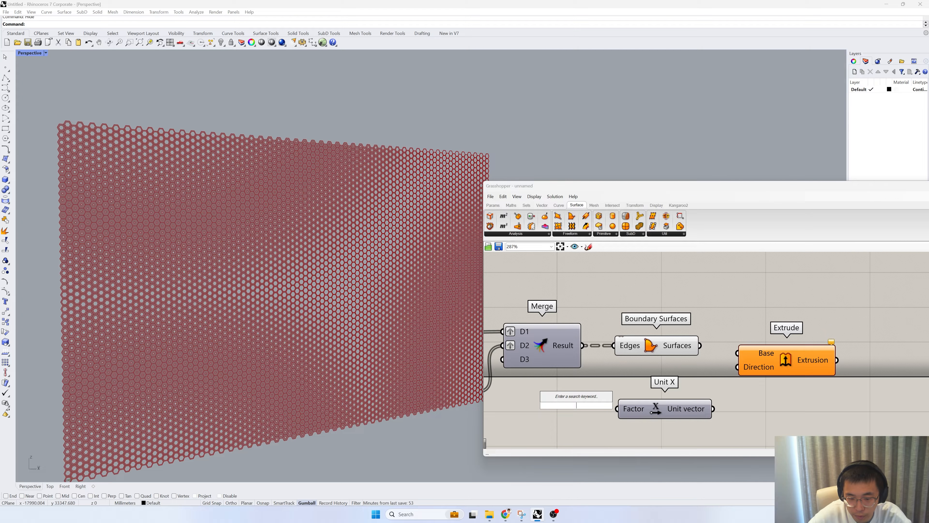
pyautogui.write('10')
pyautogui.press('Return')
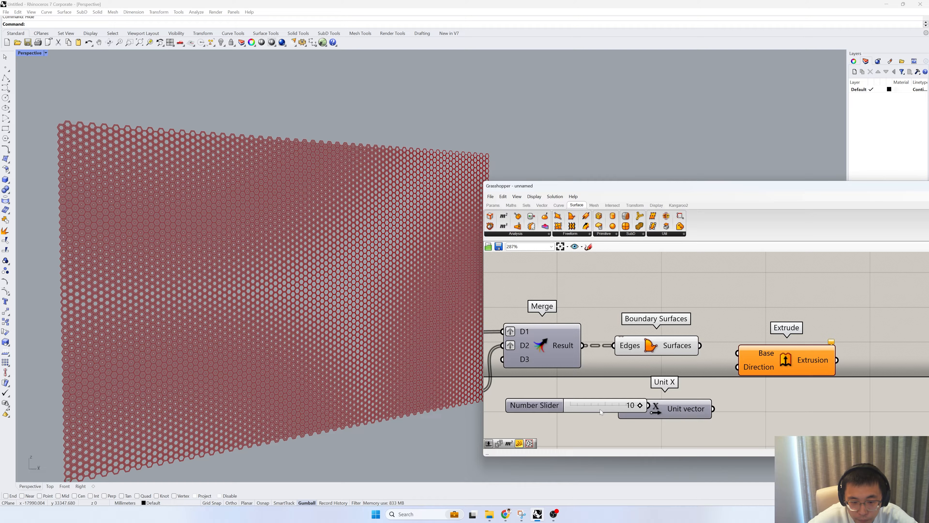
pyautogui.moveTo(601, 416); pyautogui.dragTo(624, 413)
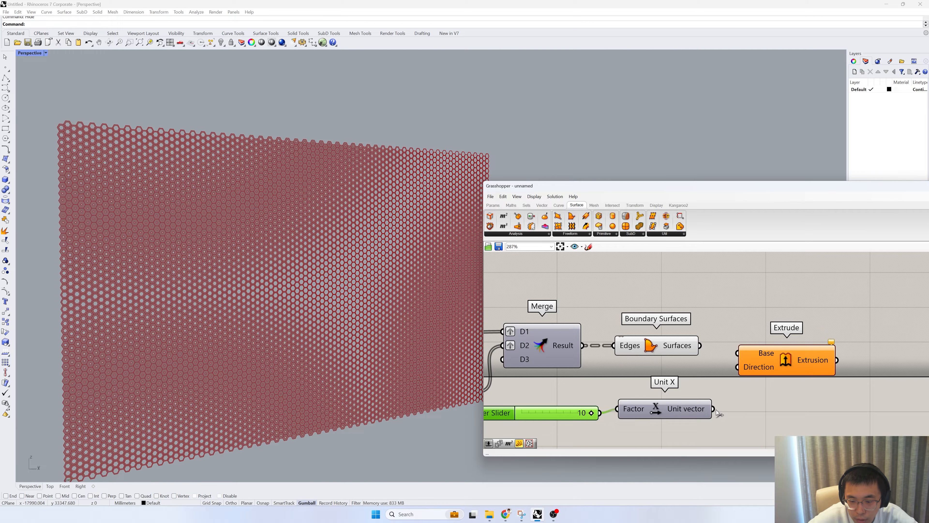
# Connect Unit X's vector to Extrude's Direction and the Boundary Surfaces output to Base, and hide the Boundary Surfaces preview.
pyautogui.moveTo(715, 410); pyautogui.dragTo(743, 371)
pyautogui.moveTo(700, 345); pyautogui.dragTo(741, 360)
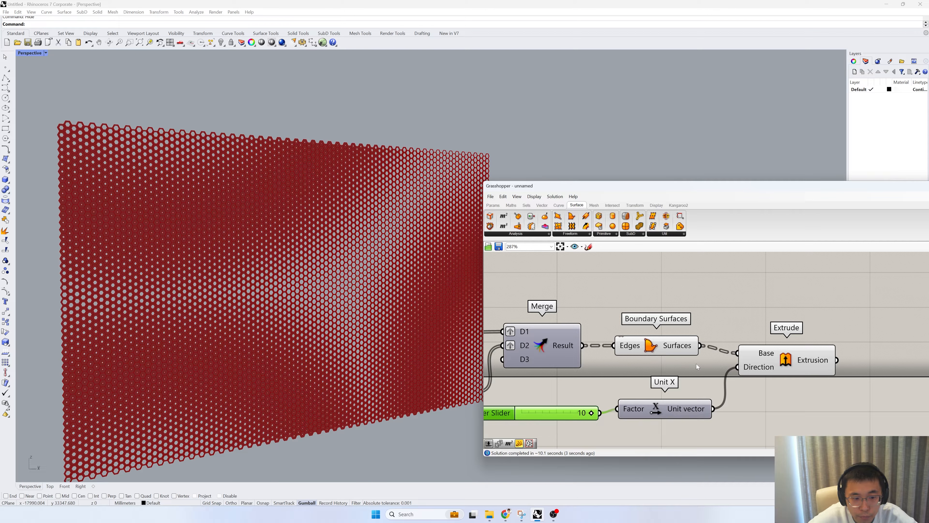
pyautogui.moveTo(703, 367); pyautogui.dragTo(624, 309)
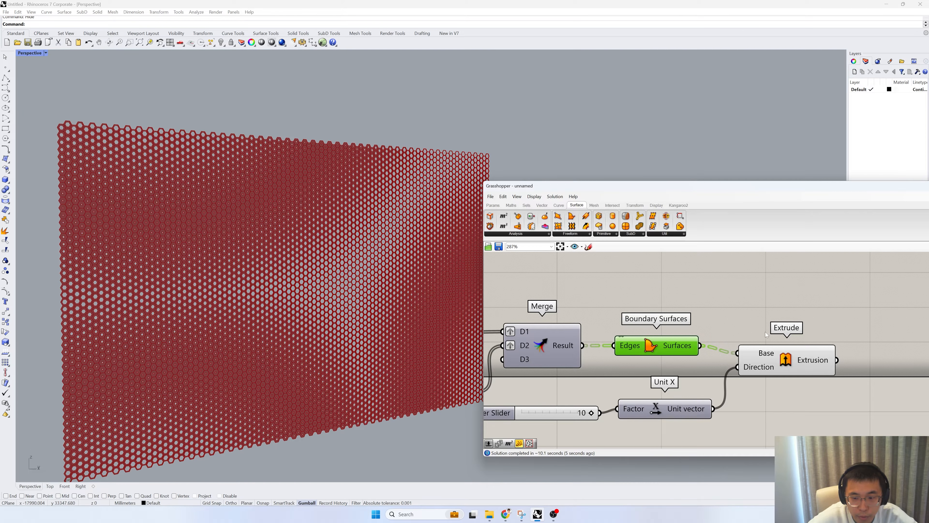
# Bake the Extrude component's Extrusion output to the Default layer.
pyautogui.click(822, 357)
pyautogui.rightClick(822, 357)
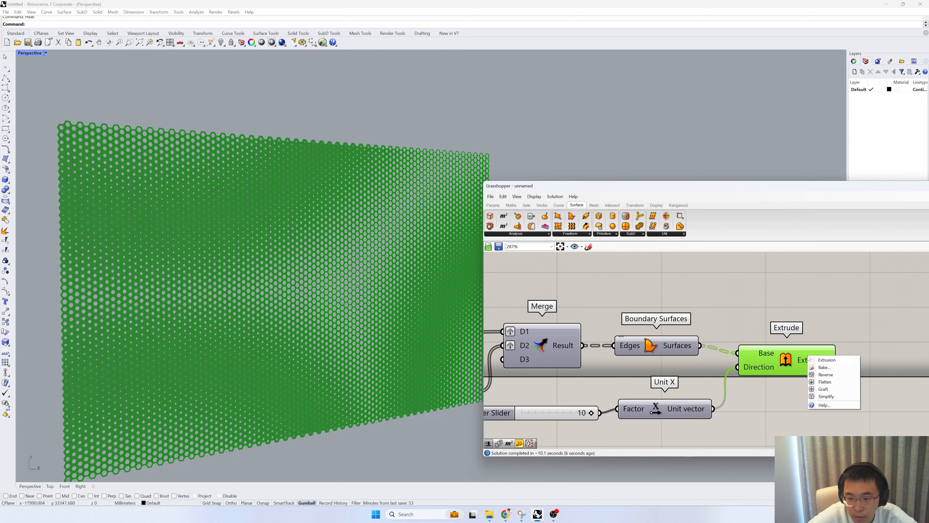
pyautogui.click(823, 371)
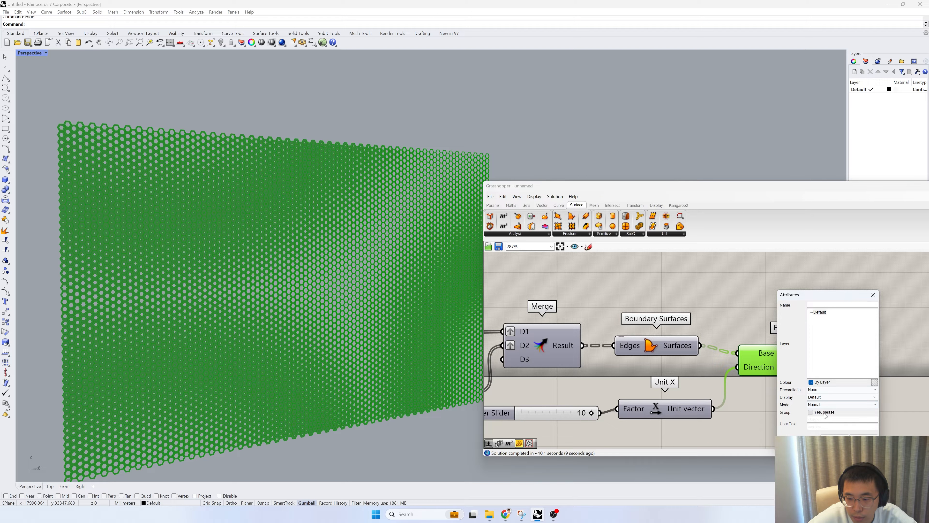
pyautogui.click(835, 438)
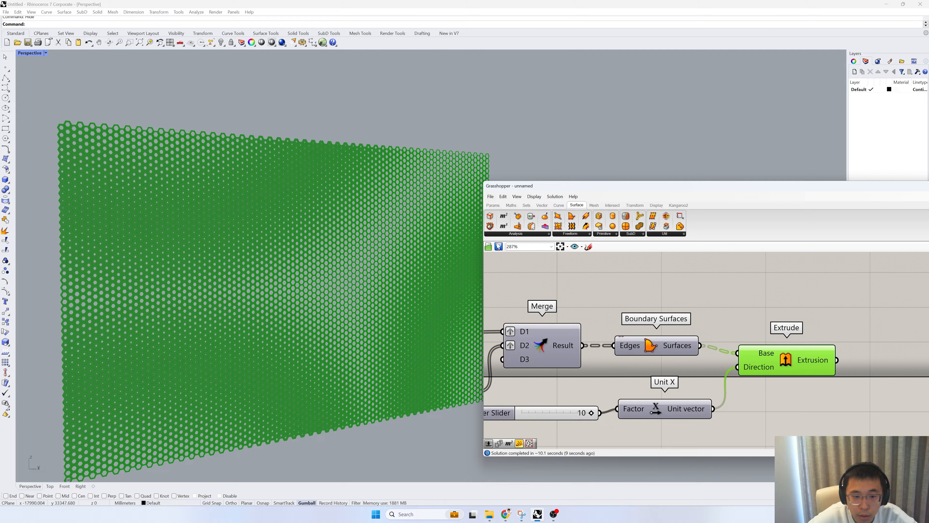
# Close the Grasshopper window and check the baked hexagonal panel in Rhino's Perspective viewport.
pyautogui.moveTo(543, 191); pyautogui.dragTo(360, 200)
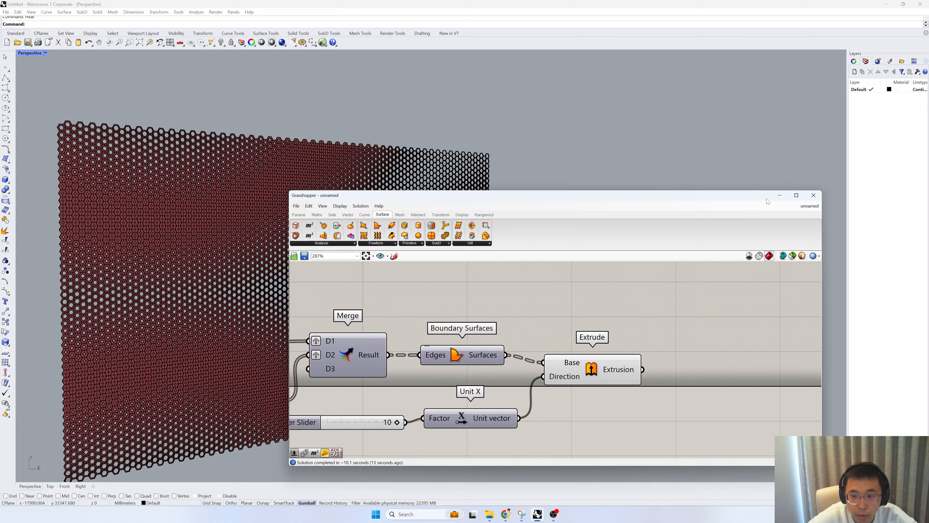
pyautogui.click(813, 196)
pyautogui.scroll(-2, 766, 246)
pyautogui.scroll(2, 295, 264)
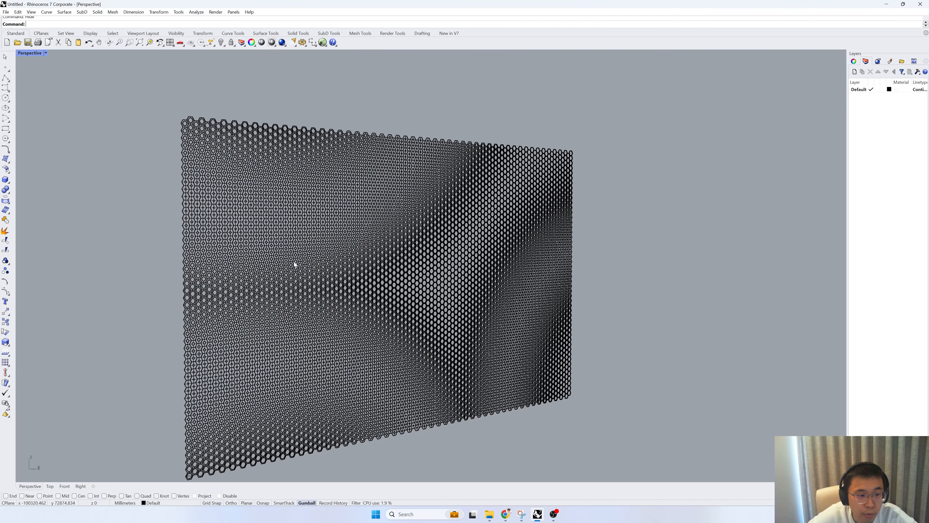
# Give the Default layer a Plaster material with a pinkish-magenta color.
pyautogui.click(897, 90)
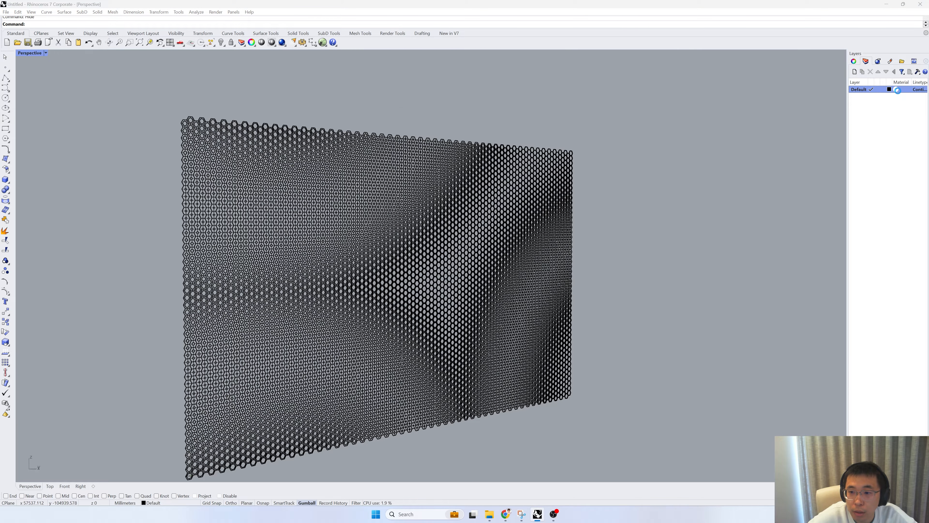
pyautogui.click(526, 236)
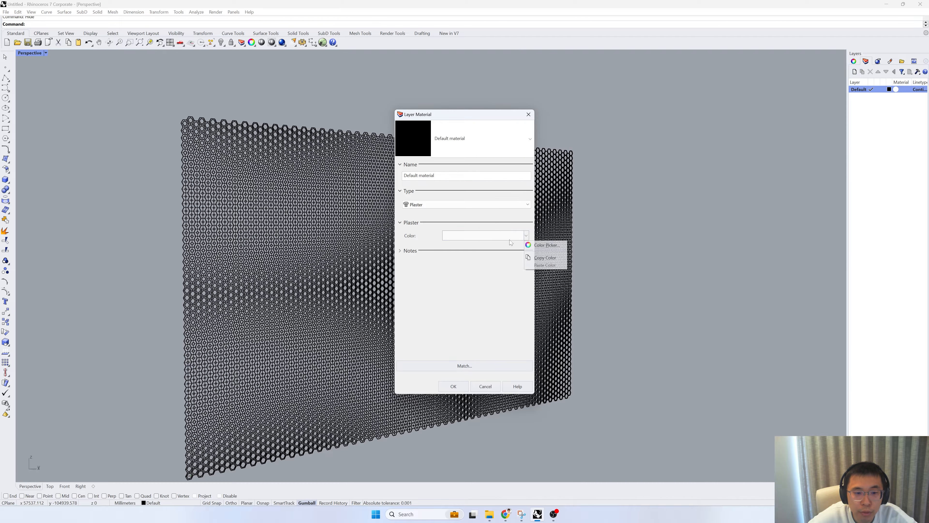
pyautogui.click(543, 245)
pyautogui.click(494, 216)
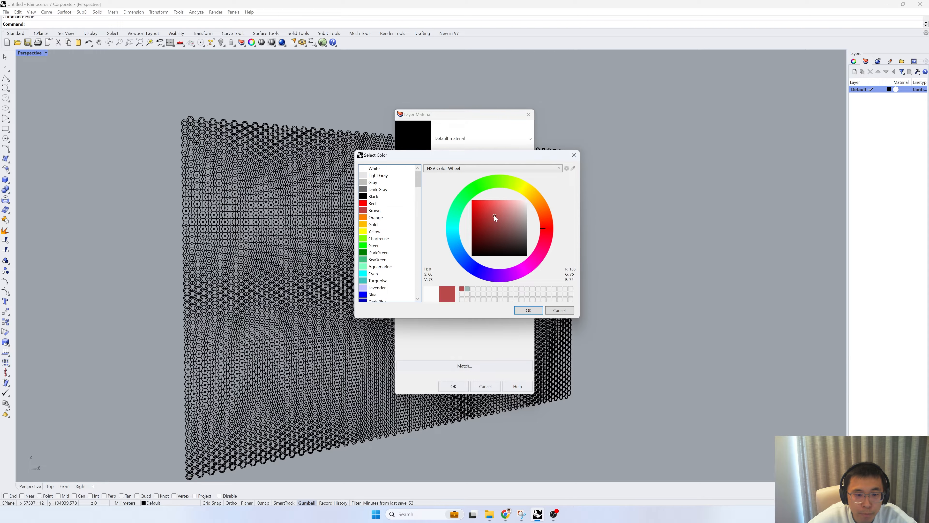
pyautogui.moveTo(538, 197); pyautogui.dragTo(547, 225)
pyautogui.click(524, 268)
pyautogui.click(529, 310)
pyautogui.click(453, 387)
# Switch the Perspective viewport to a rendered display and view the colored panel.
pyautogui.click(46, 53)
pyautogui.click(45, 98)
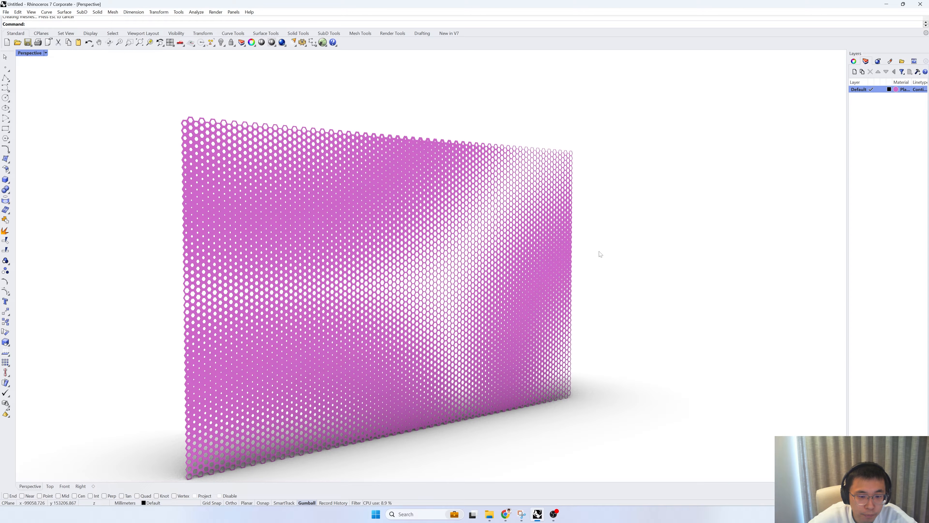
pyautogui.moveTo(524, 307); pyautogui.dragTo(551, 313, button='right')
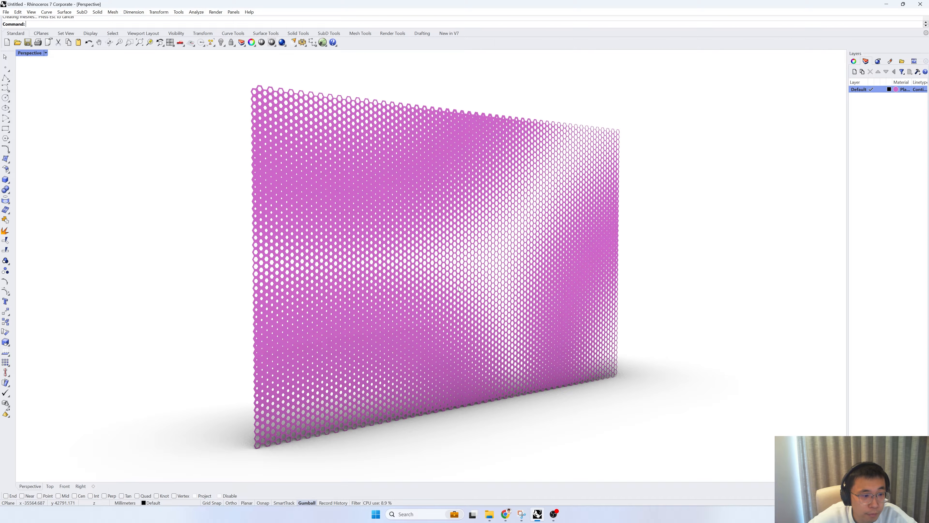
# Change the Default layer's Plaster color to a muted purple, RGB 151, 107, 148.
pyautogui.click(895, 89)
pyautogui.click(526, 235)
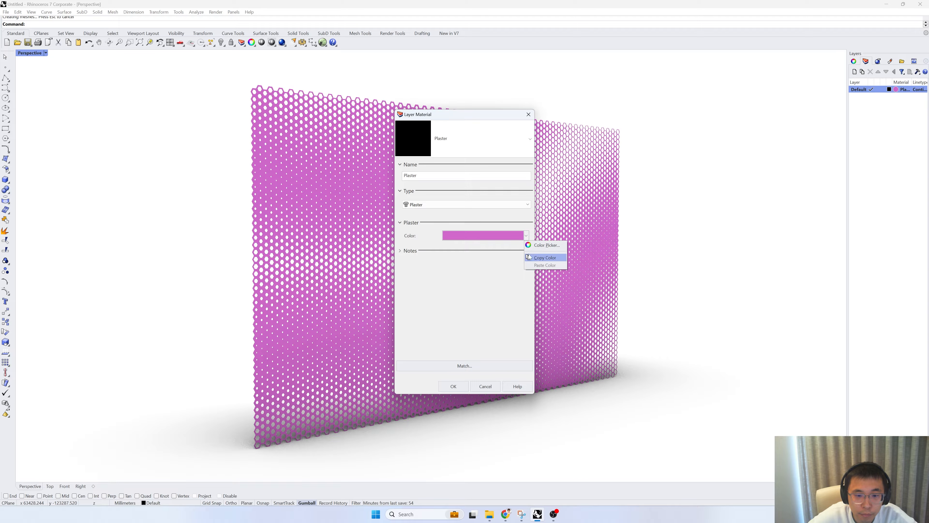
pyautogui.click(535, 257)
pyautogui.click(513, 225)
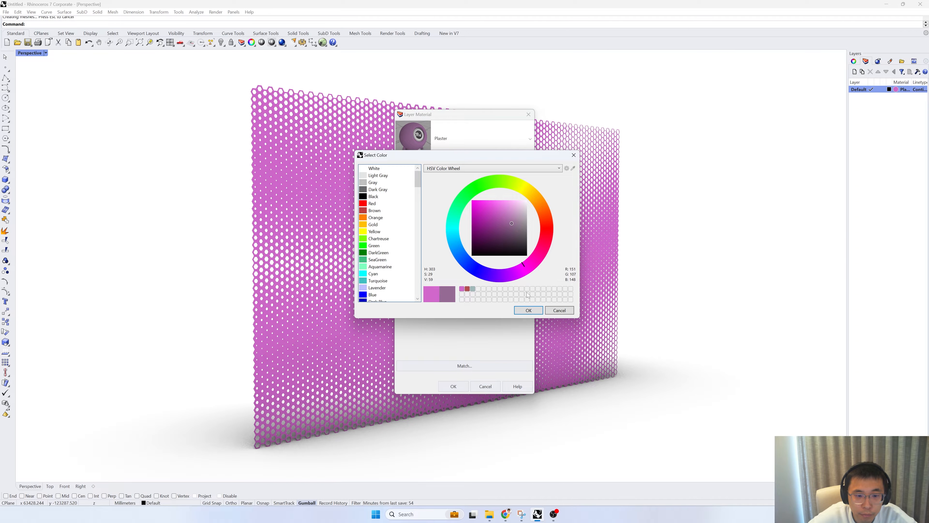
pyautogui.click(529, 310)
pyautogui.click(453, 387)
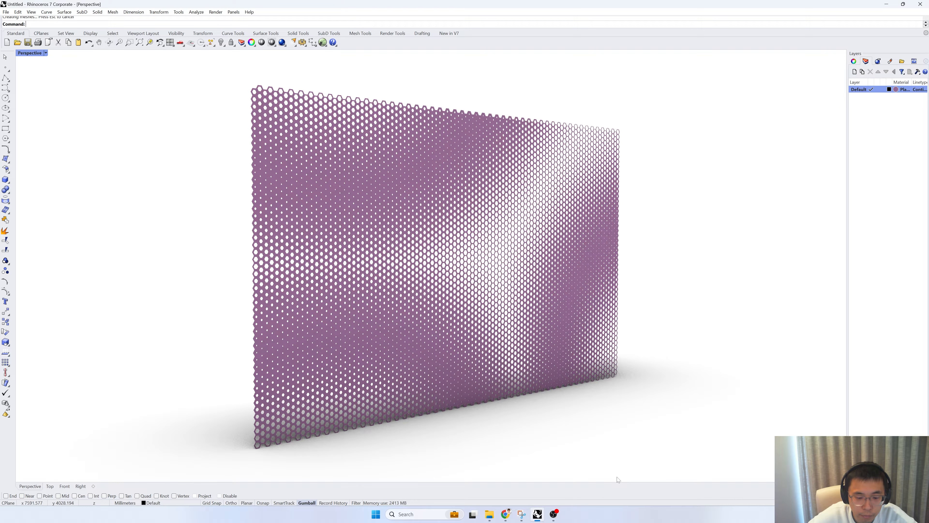